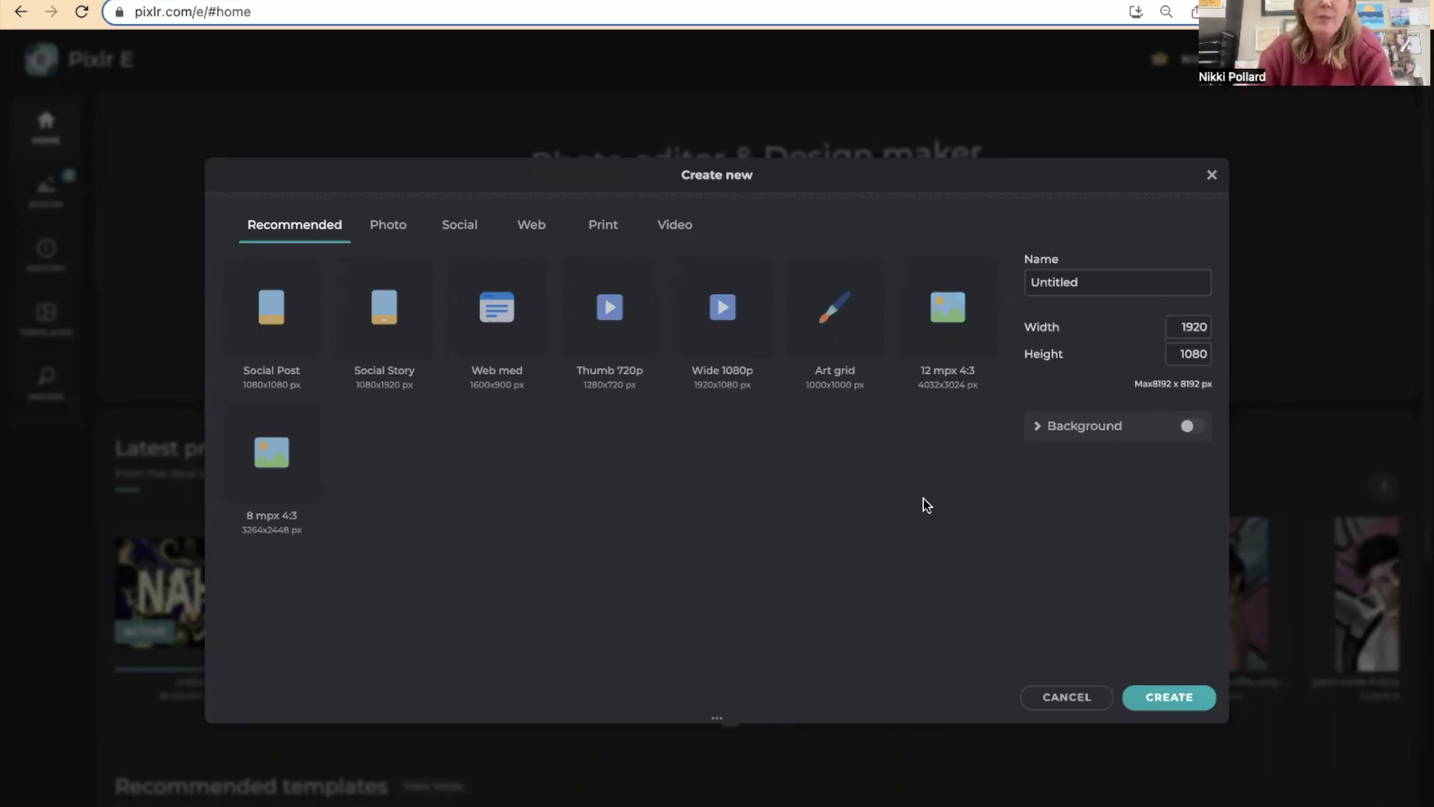
# Create a new blank image from the Landscape 7x5 in photo preset at 2100x1500 px.
pyautogui.click(378, 226)
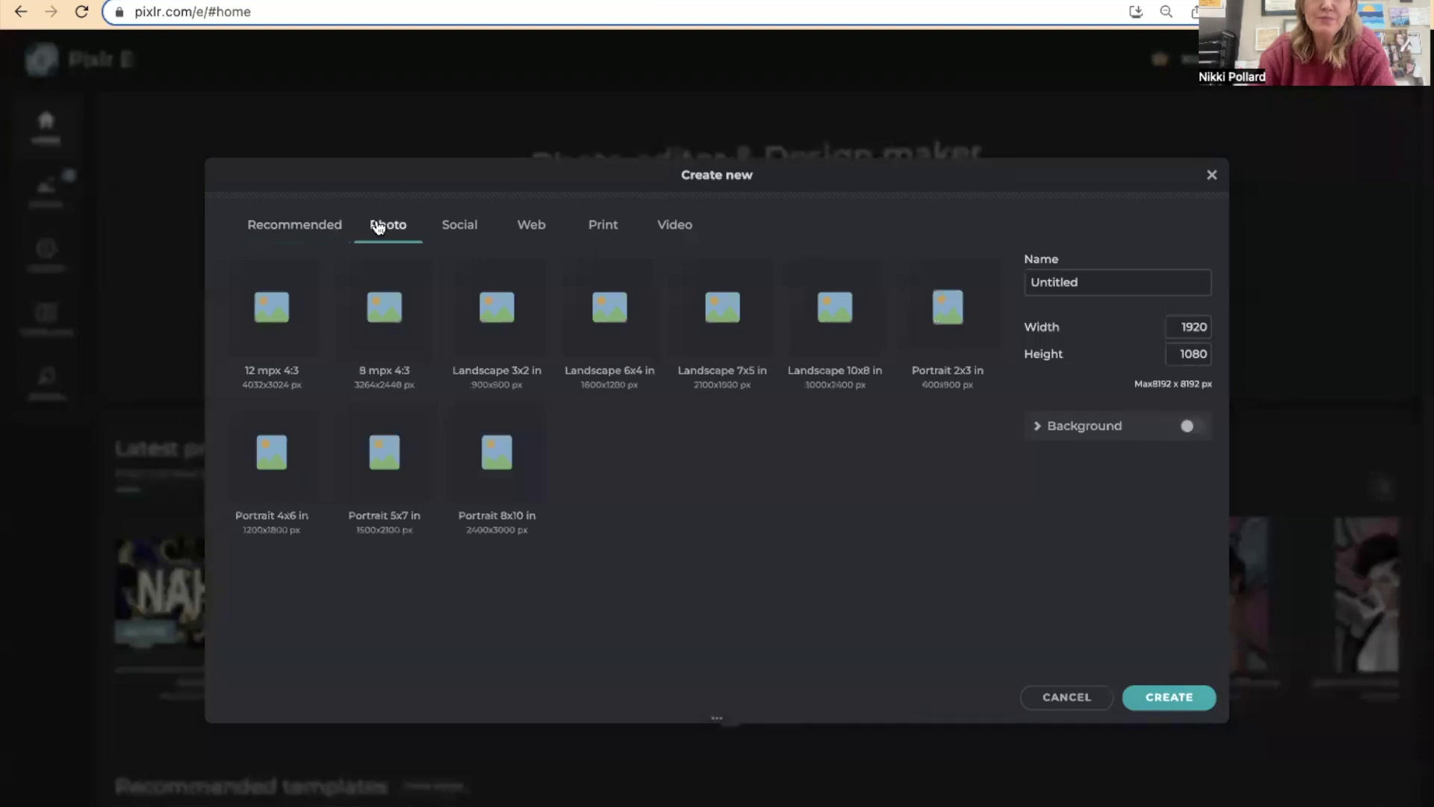
pyautogui.click(720, 307)
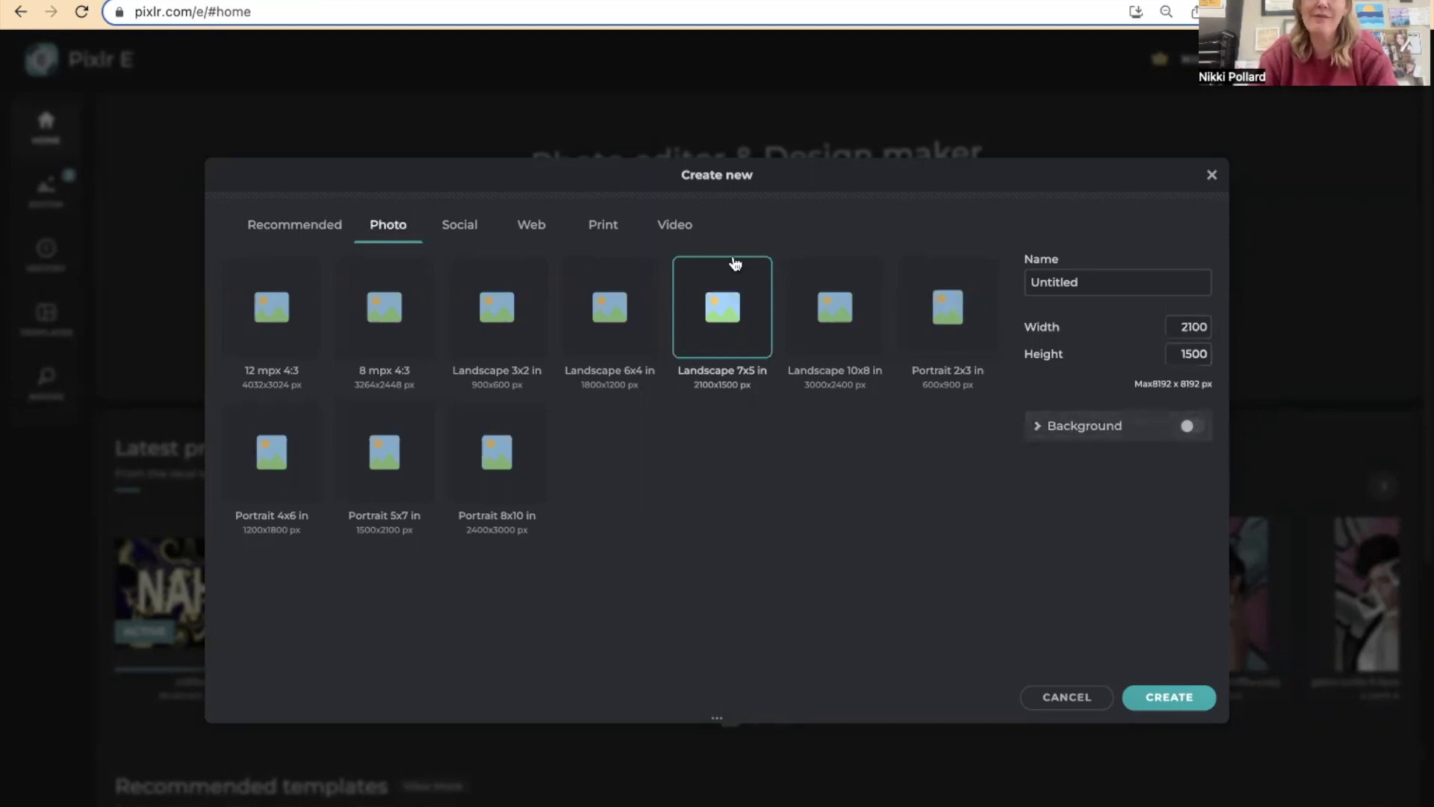
pyautogui.moveTo(717, 718)
pyautogui.mouseDown()
pyautogui.moveTo(723, 550)
pyautogui.moveTo(719, 806)
pyautogui.moveTo(702, 483)
pyautogui.moveTo(717, 806)
pyautogui.moveTo(726, 669)
pyautogui.moveTo(727, 727)
pyautogui.mouseUp()
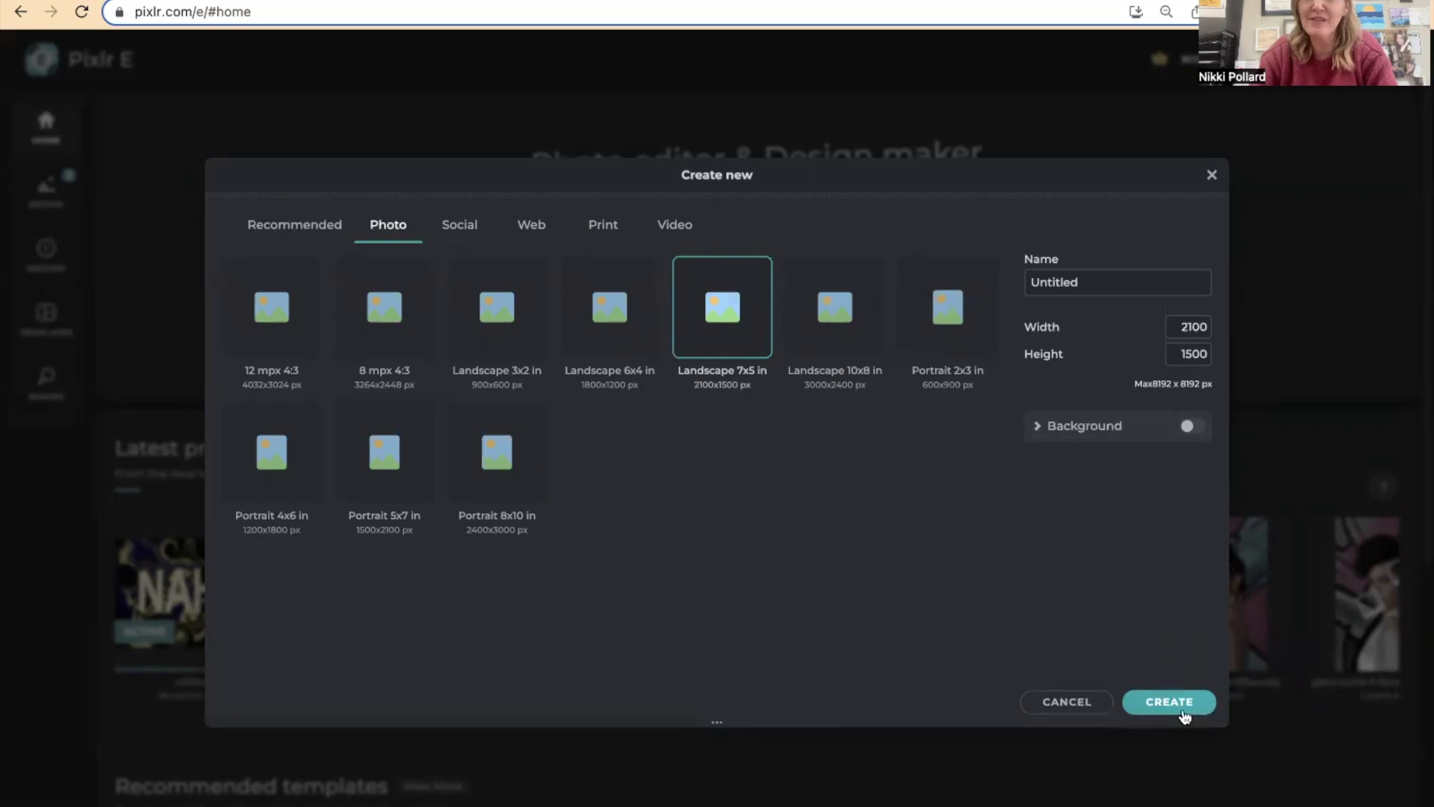
pyautogui.click(1178, 706)
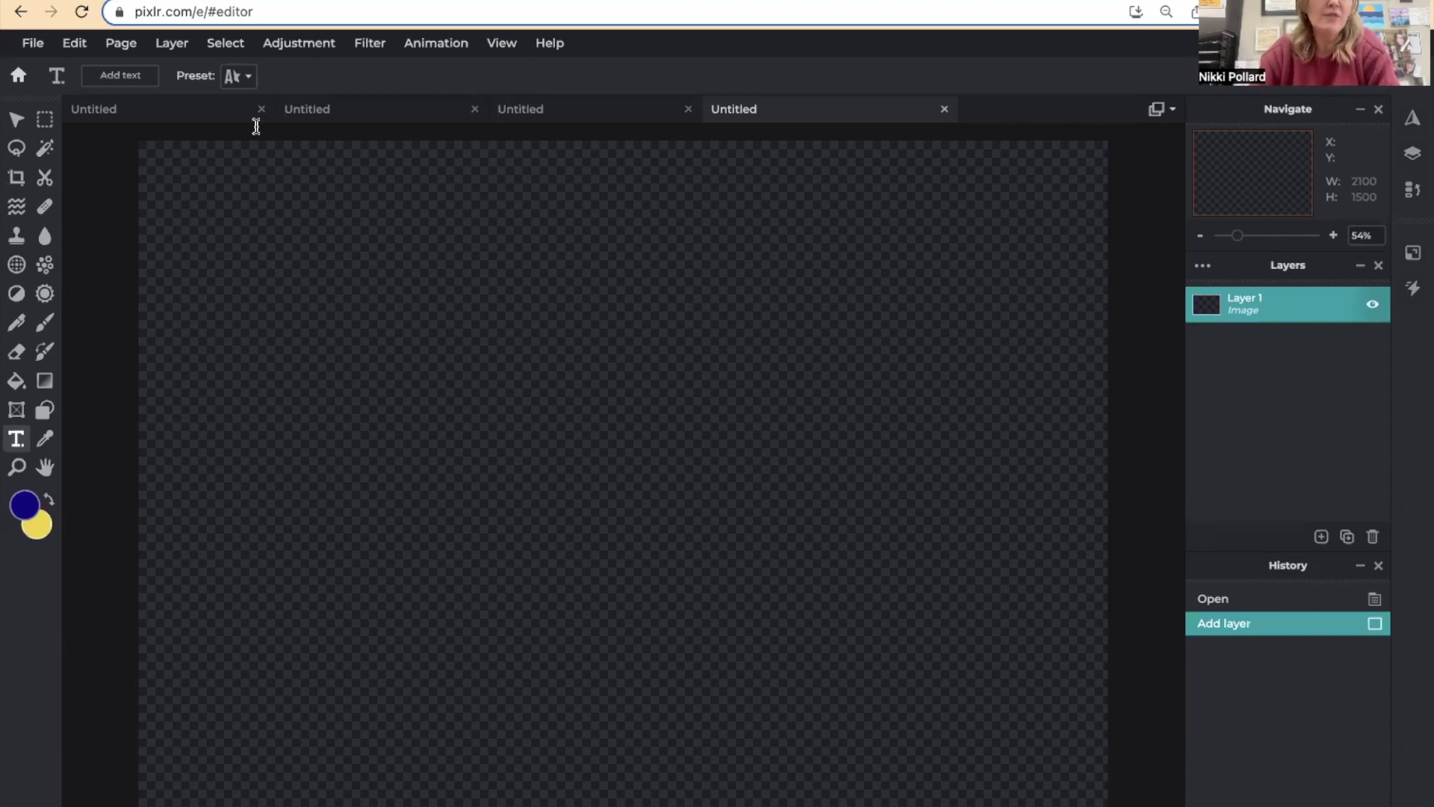
# Fill the whole canvas with near-black #080808 using the Fill tool.
pyautogui.click(15, 383)
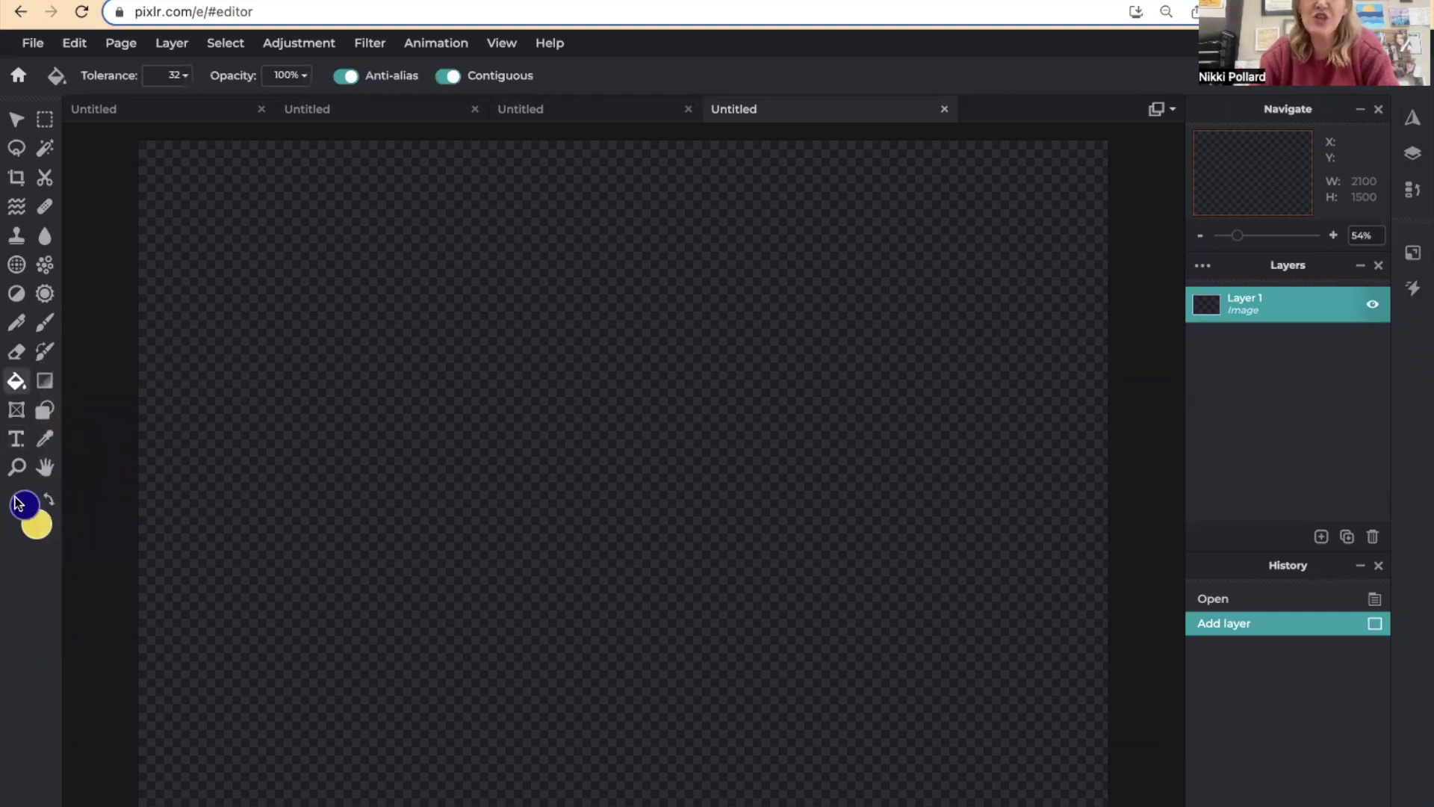
pyautogui.click(47, 499)
pyautogui.click(24, 502)
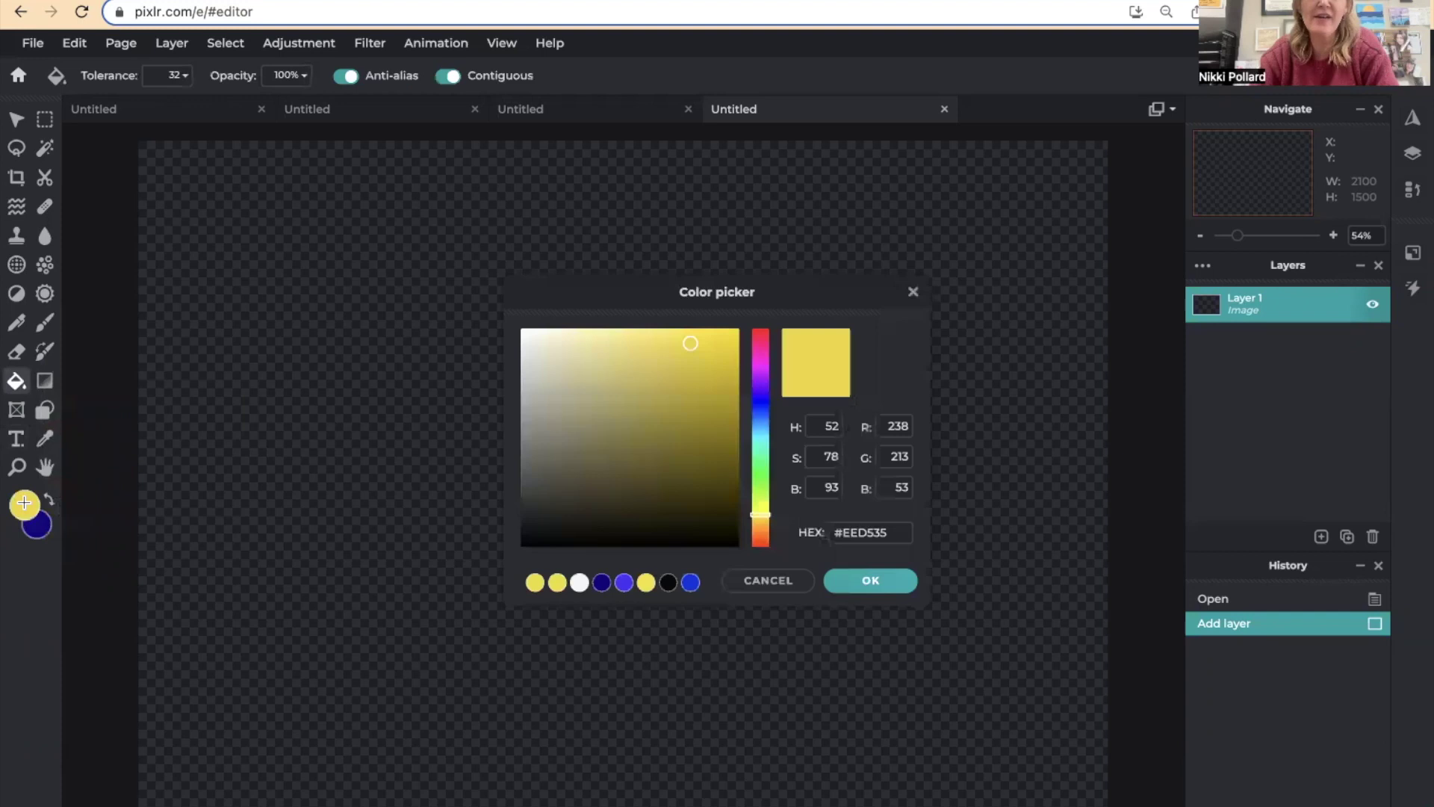
pyautogui.click(669, 584)
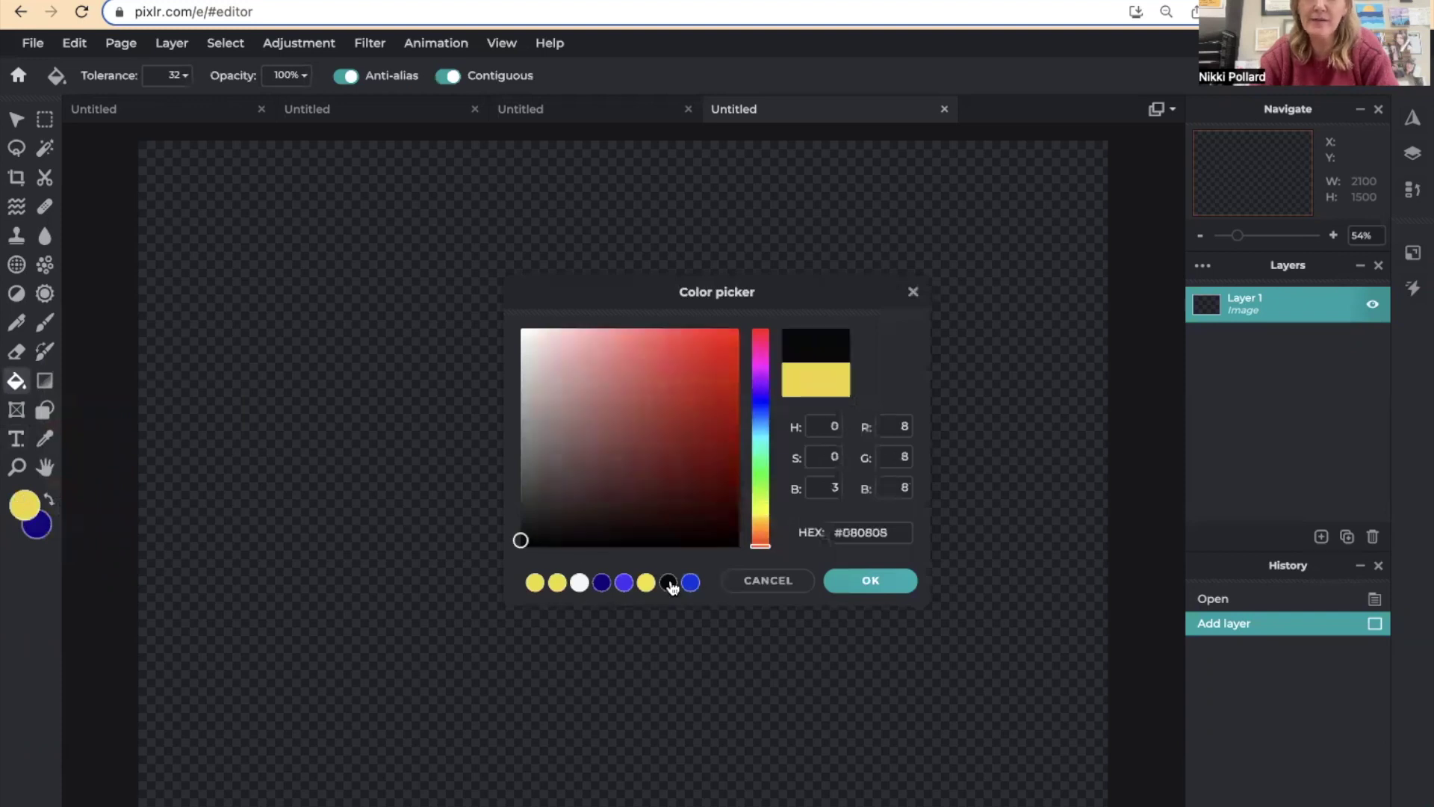
pyautogui.click(881, 593)
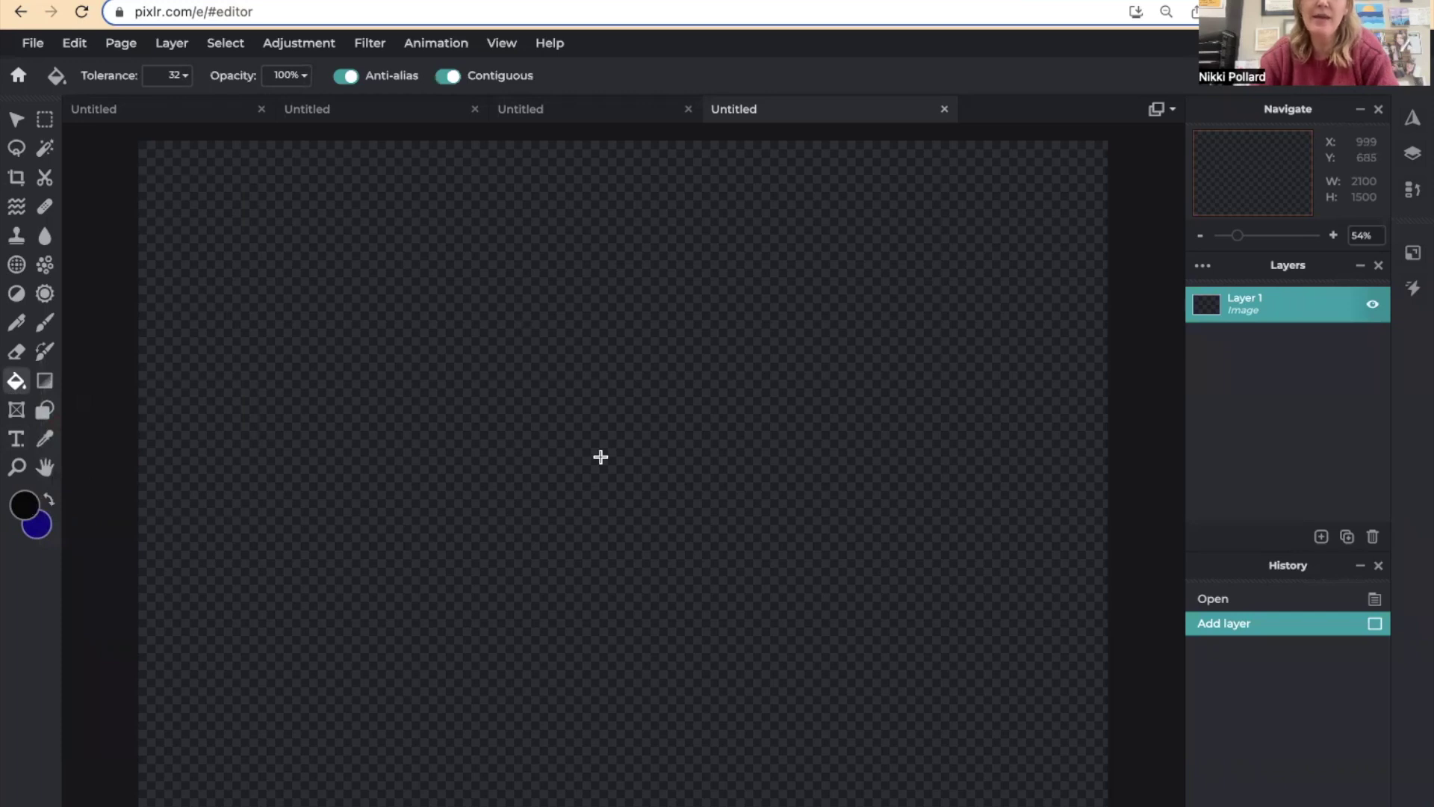
pyautogui.click(636, 459)
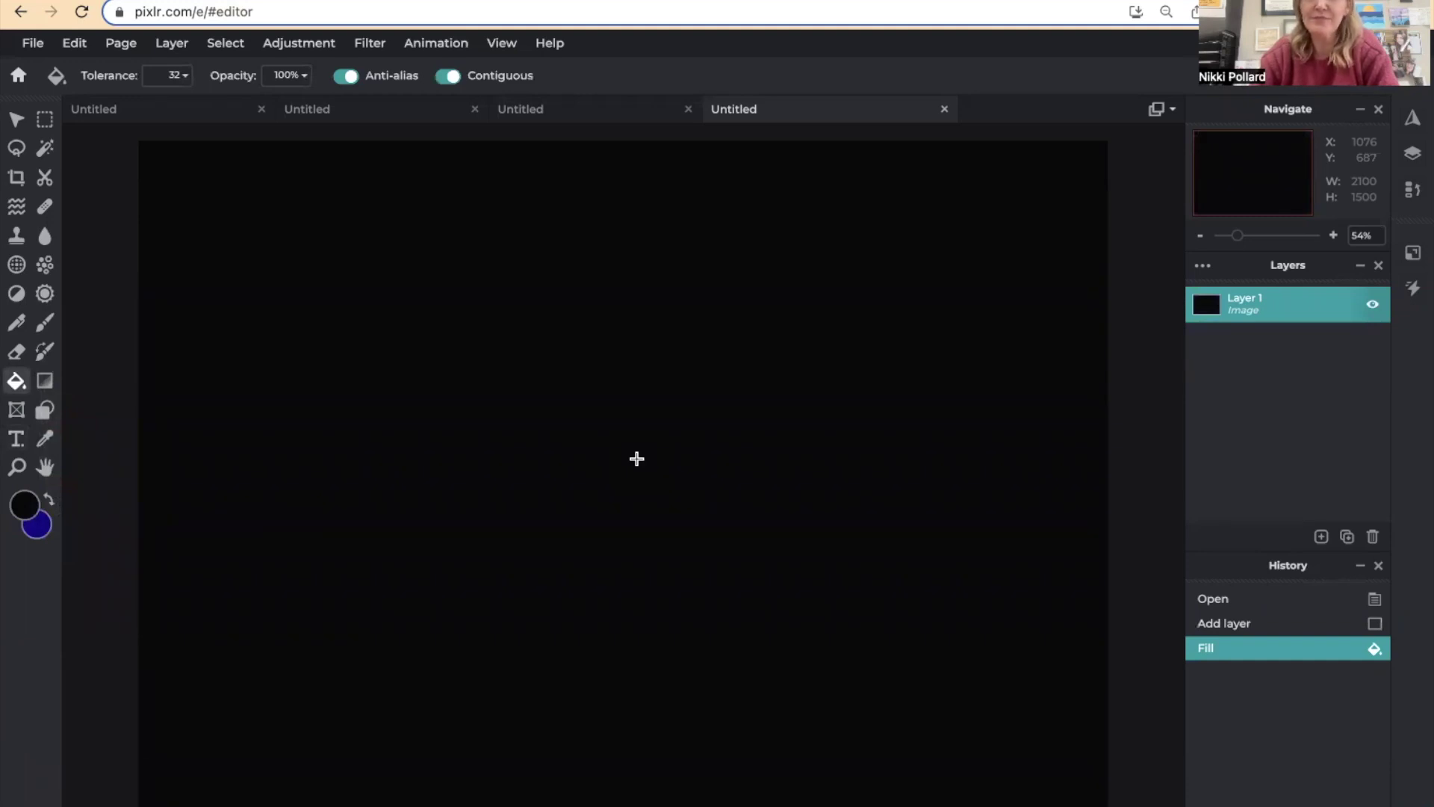
# Choose the Brush tool with a soft-edged 500 px tip from the Basic Circular set.
pyautogui.click(44, 325)
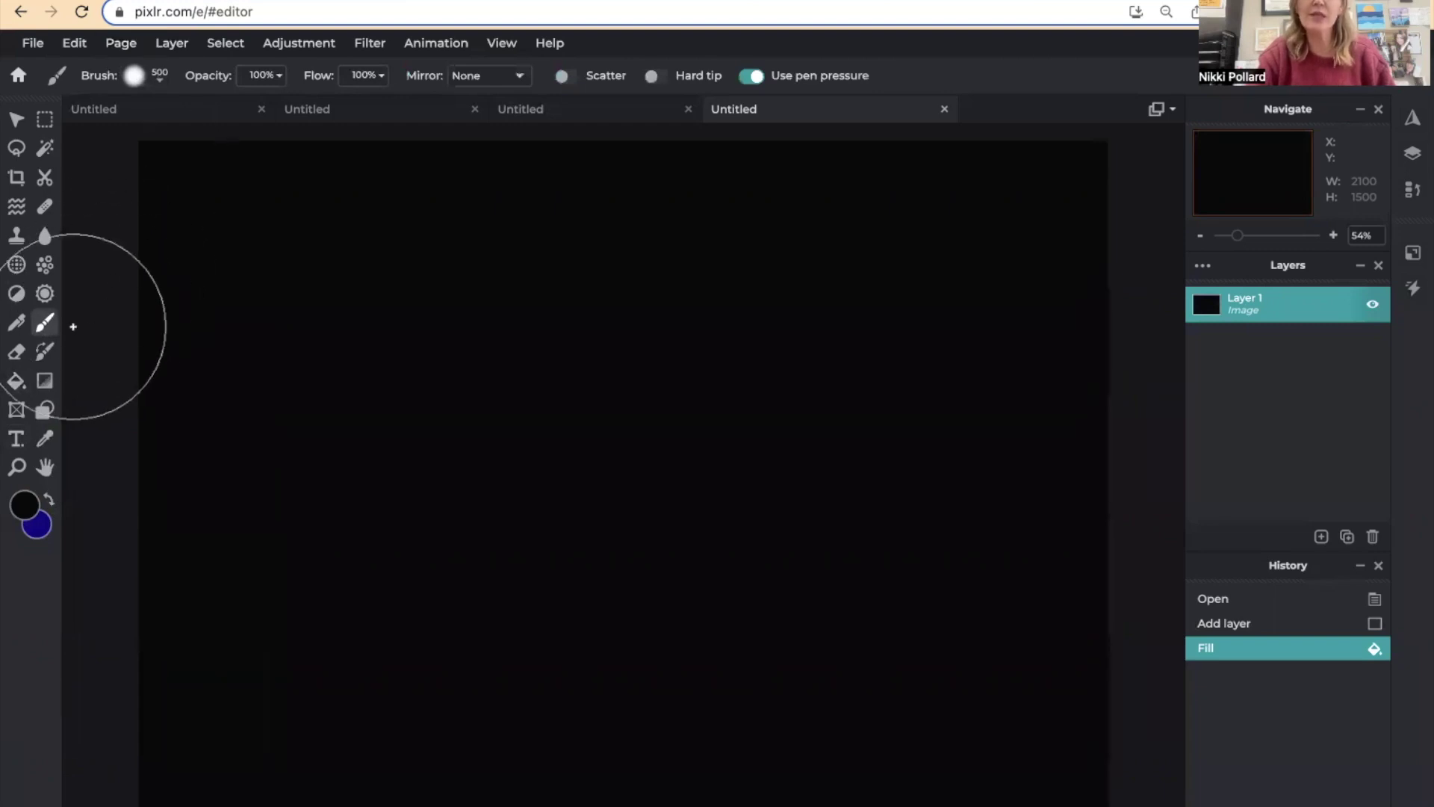
pyautogui.click(159, 77)
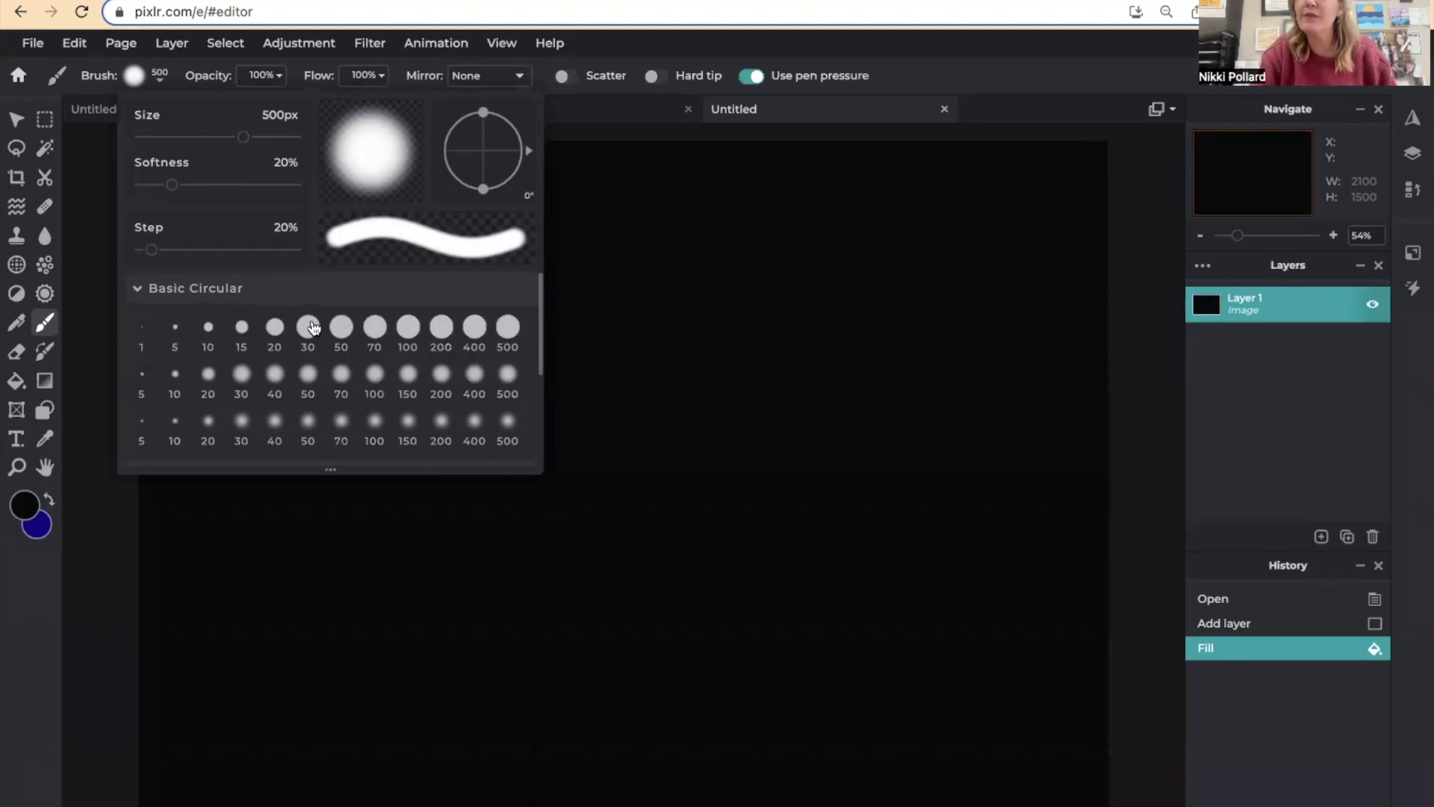
pyautogui.click(507, 328)
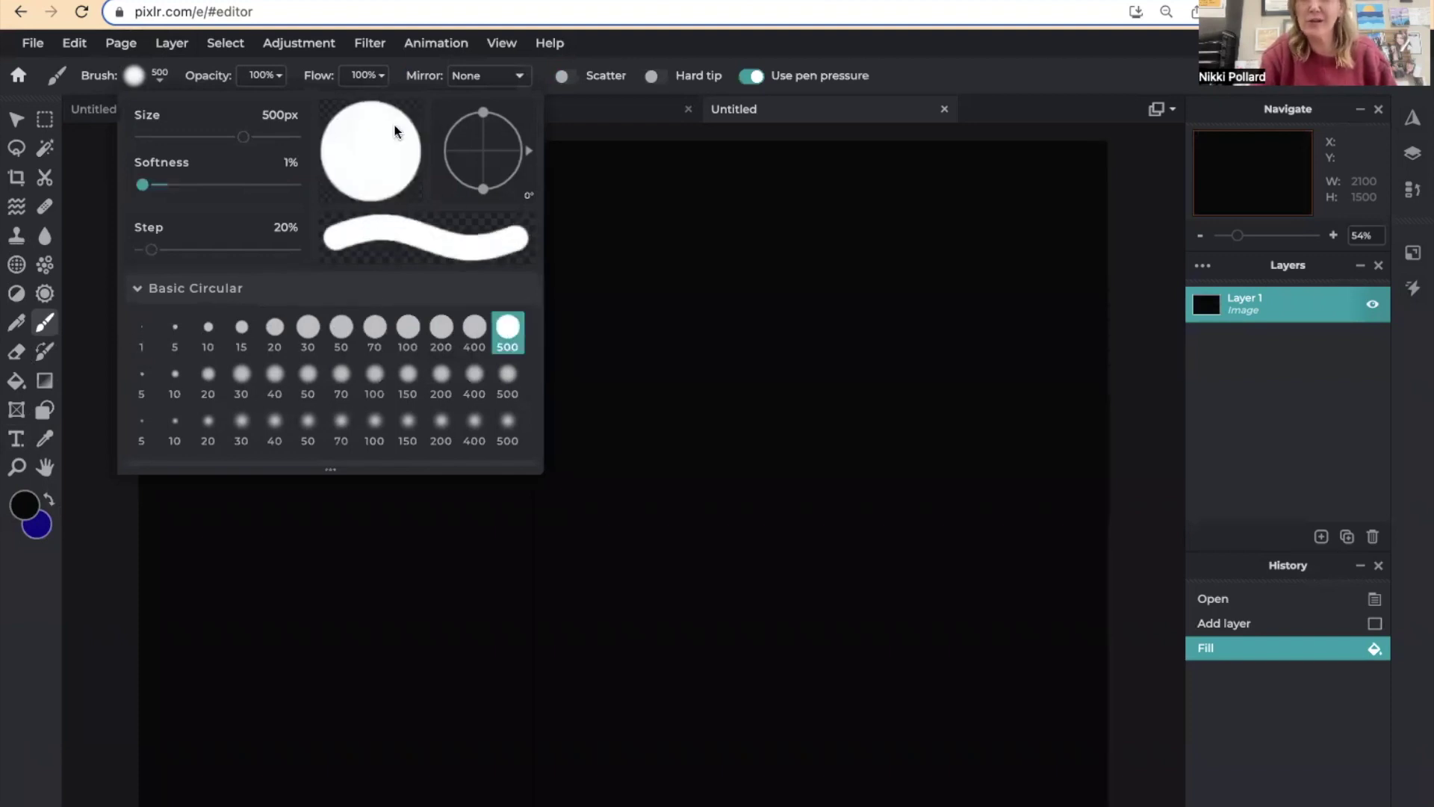
pyautogui.click(506, 380)
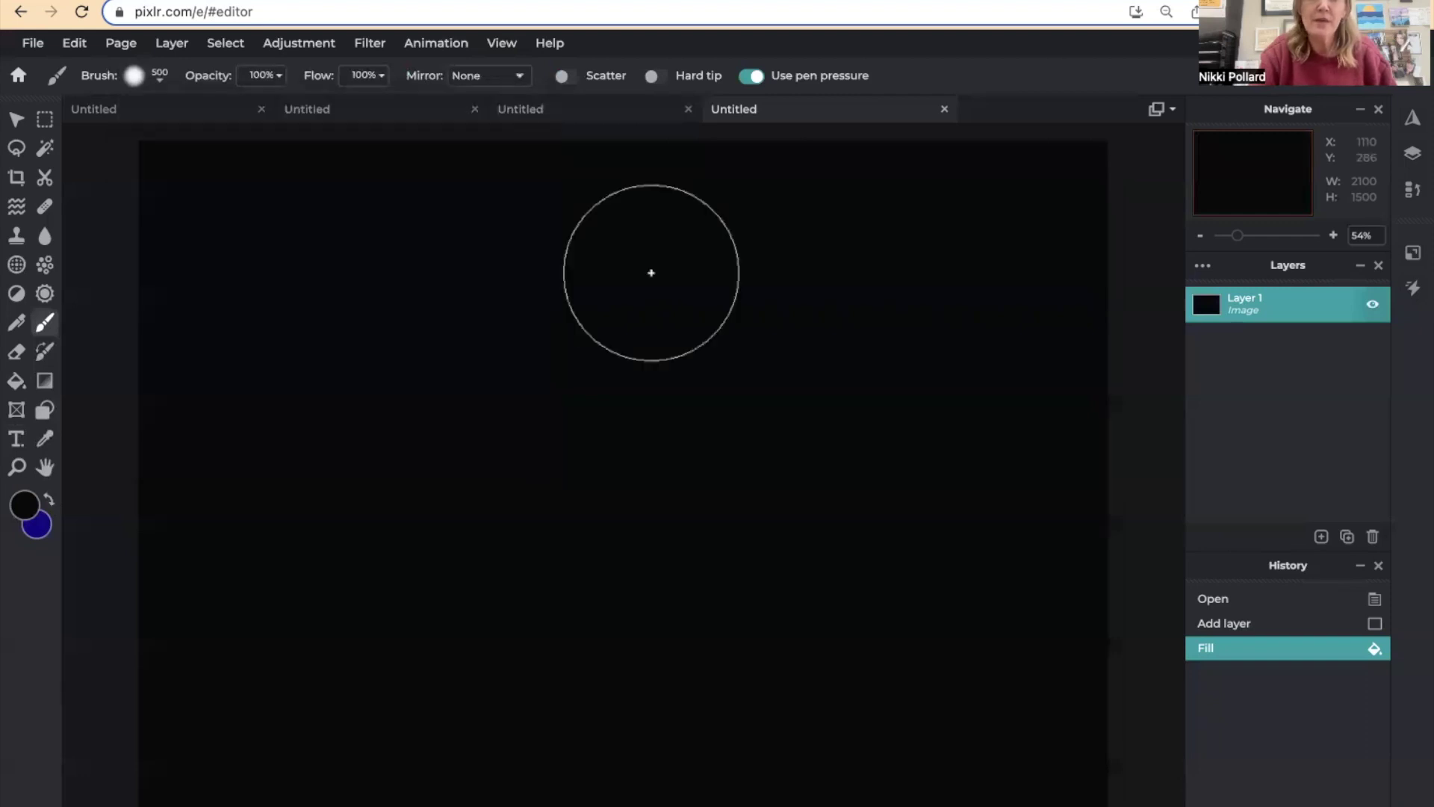
# Set the brush's foreground color to dark blue #11037D.
pyautogui.click(26, 508)
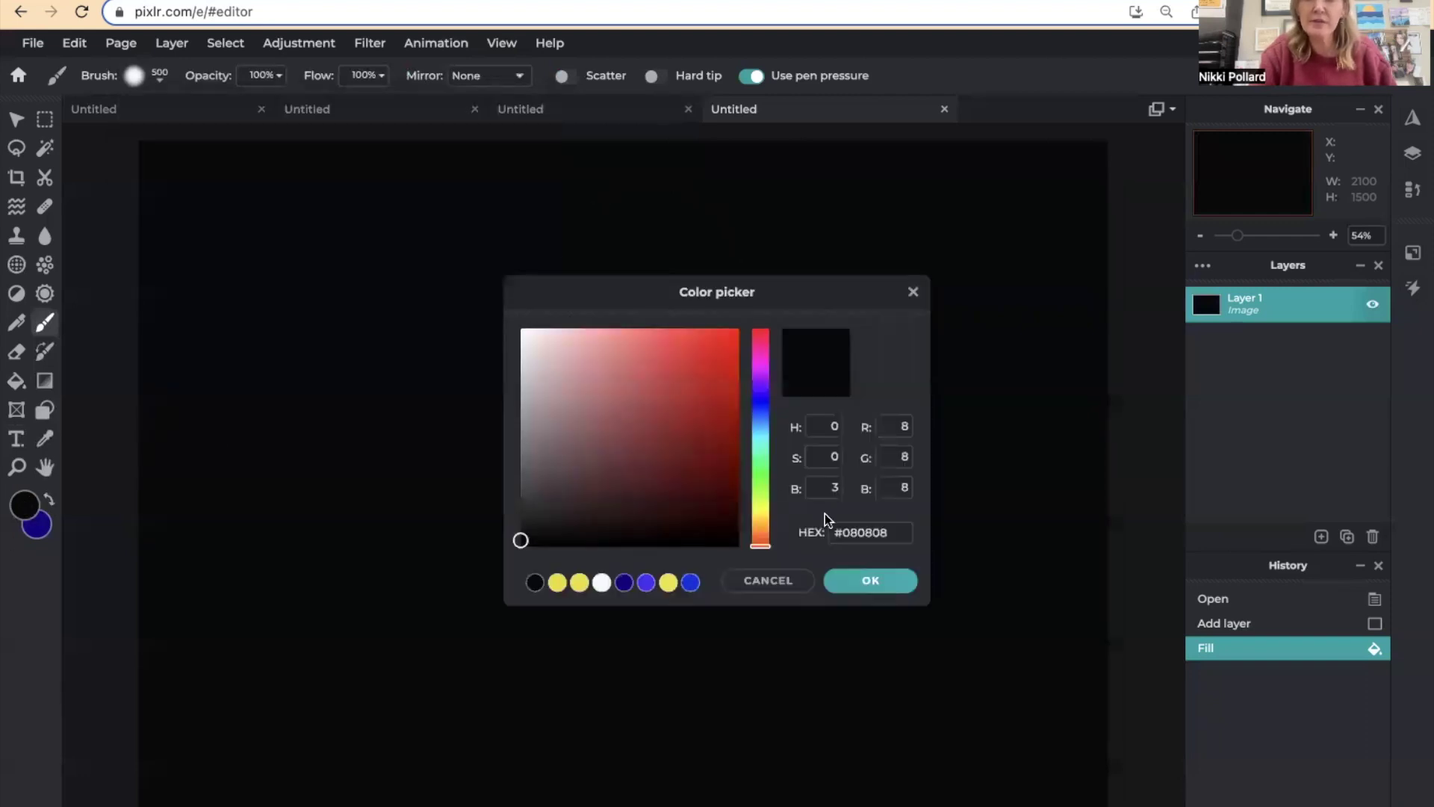
pyautogui.click(760, 400)
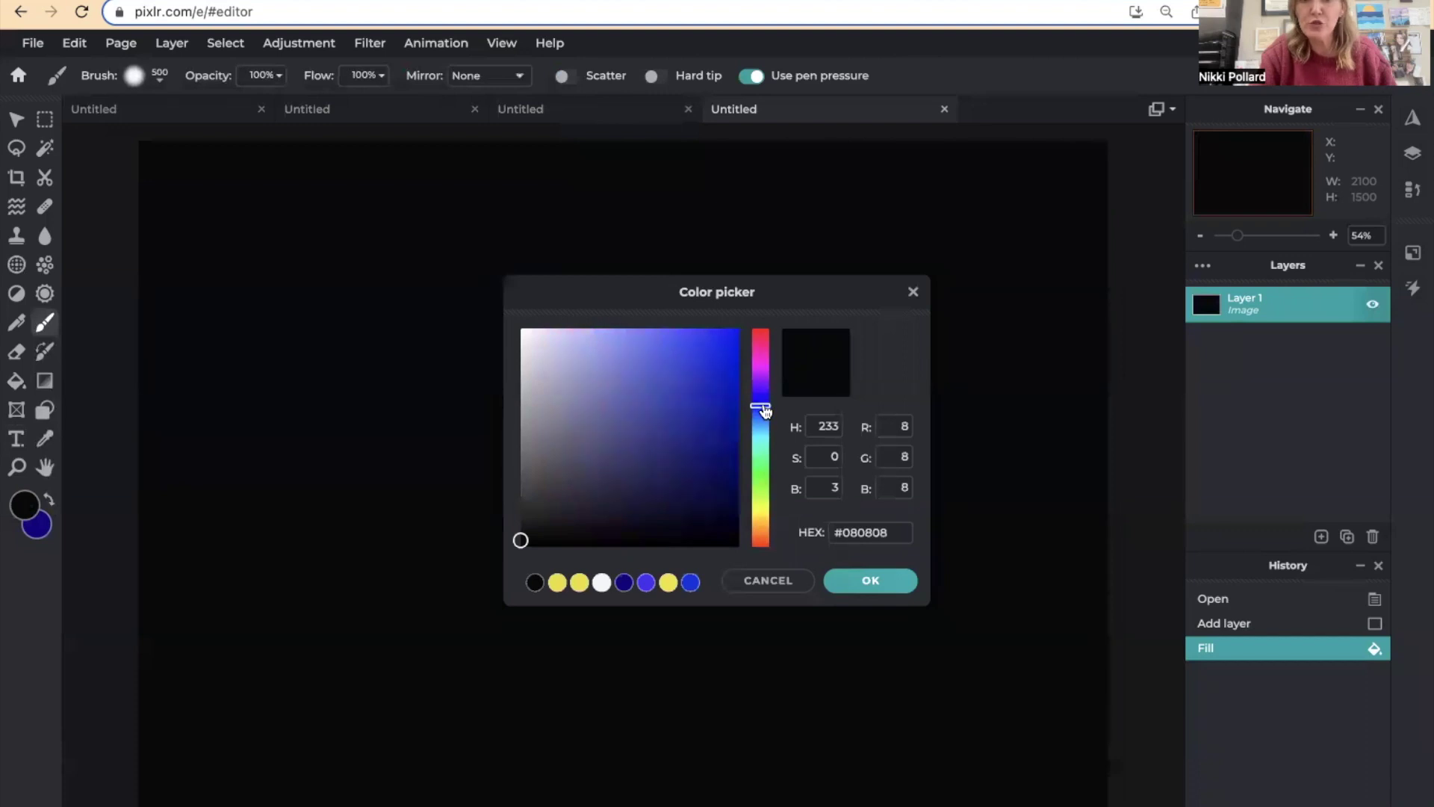
pyautogui.click(715, 359)
pyautogui.click(728, 353)
pyautogui.click(623, 582)
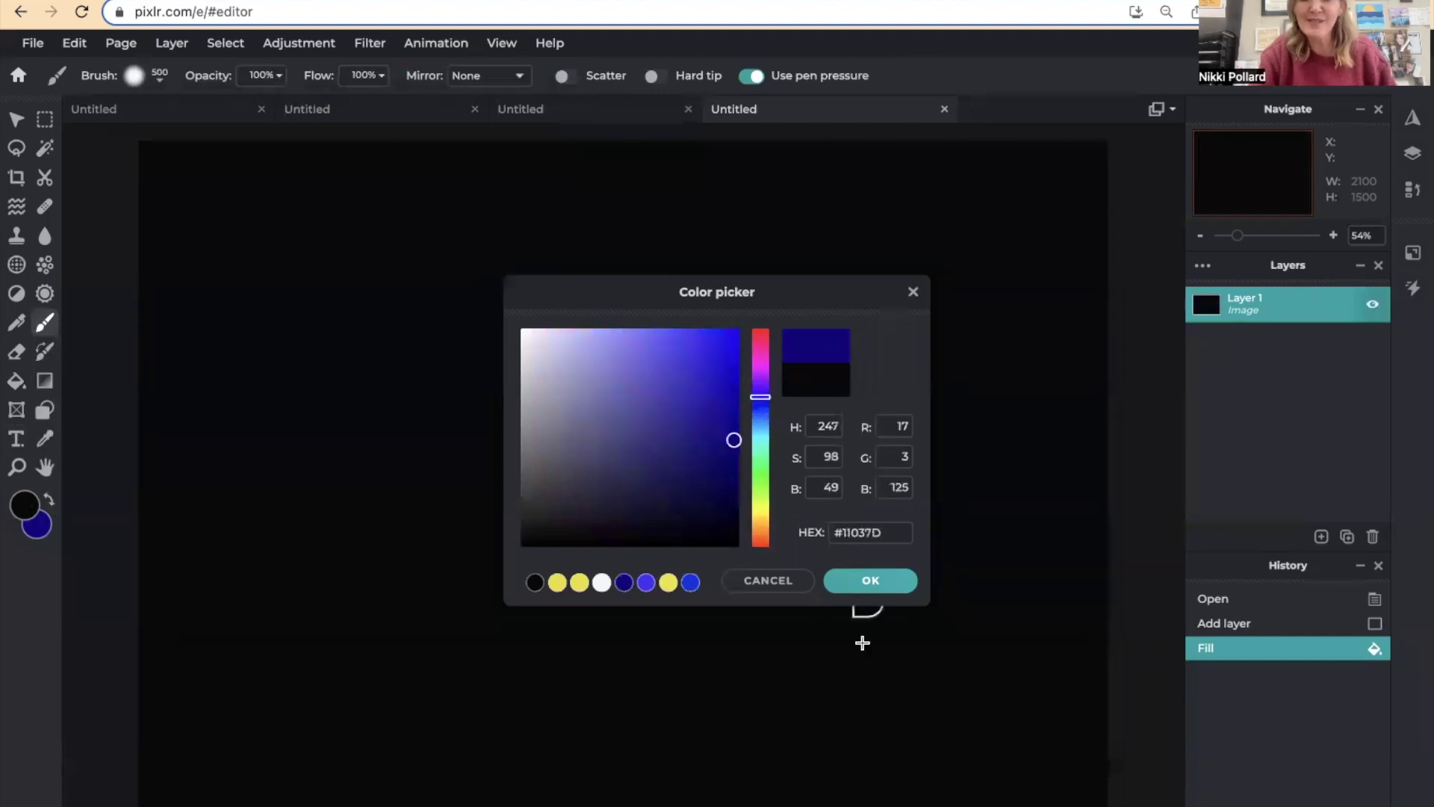
pyautogui.click(855, 586)
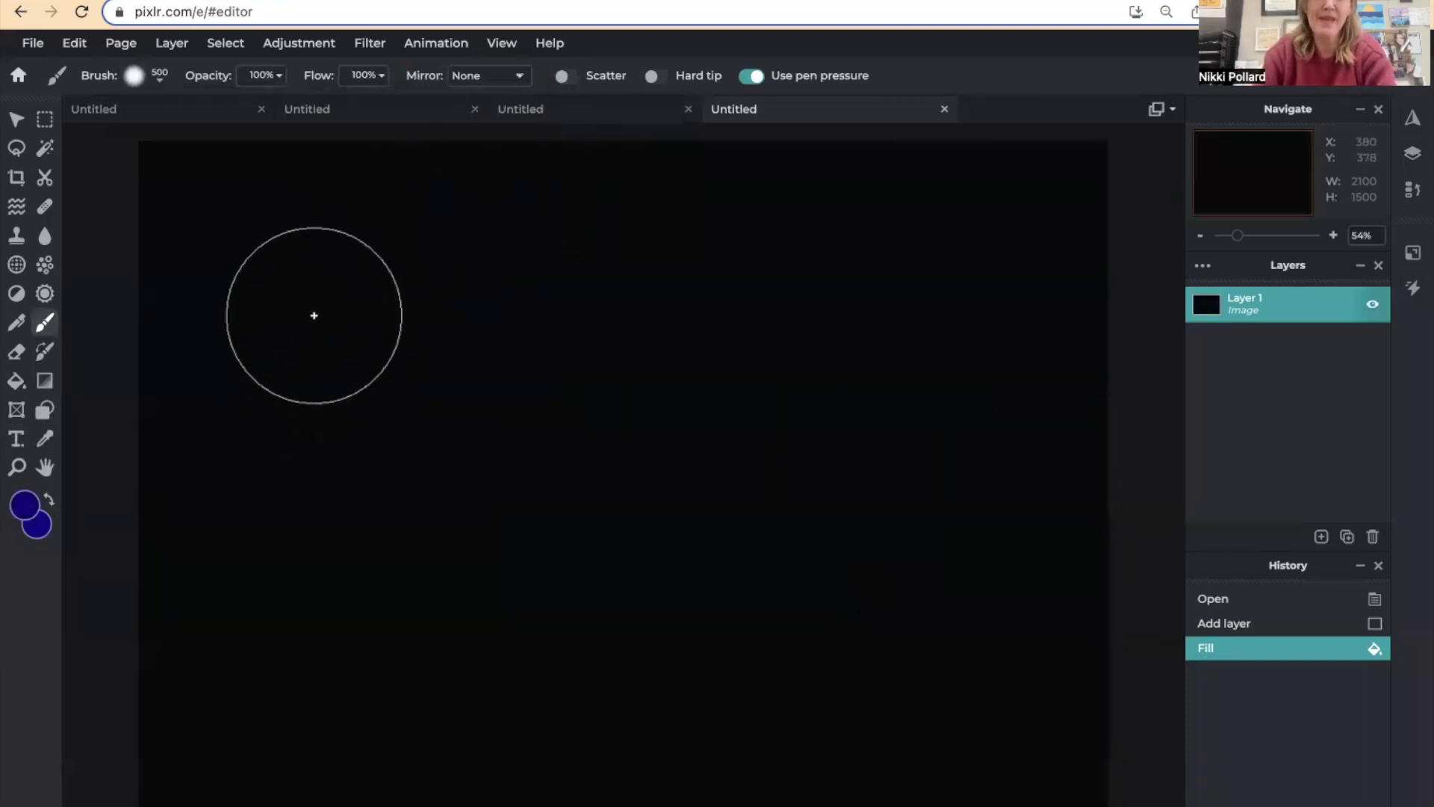
# Dab soft dark blue circles all over the black canvas, overlapping some and leaving black gaps between others.
pyautogui.click(267, 272)
pyautogui.click(499, 271)
pyautogui.click(419, 411)
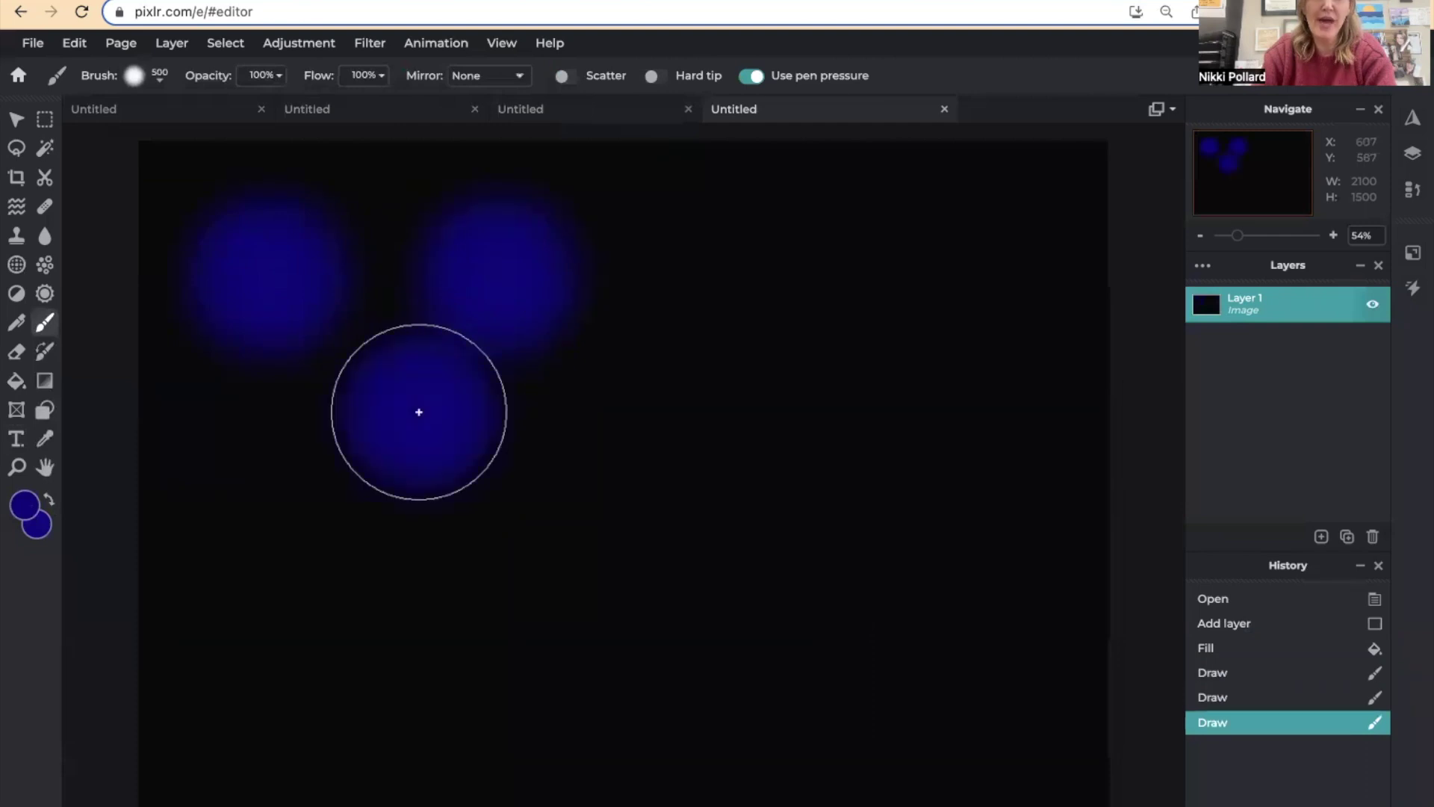
pyautogui.click(346, 560)
pyautogui.click(306, 712)
pyautogui.click(512, 699)
pyautogui.click(541, 552)
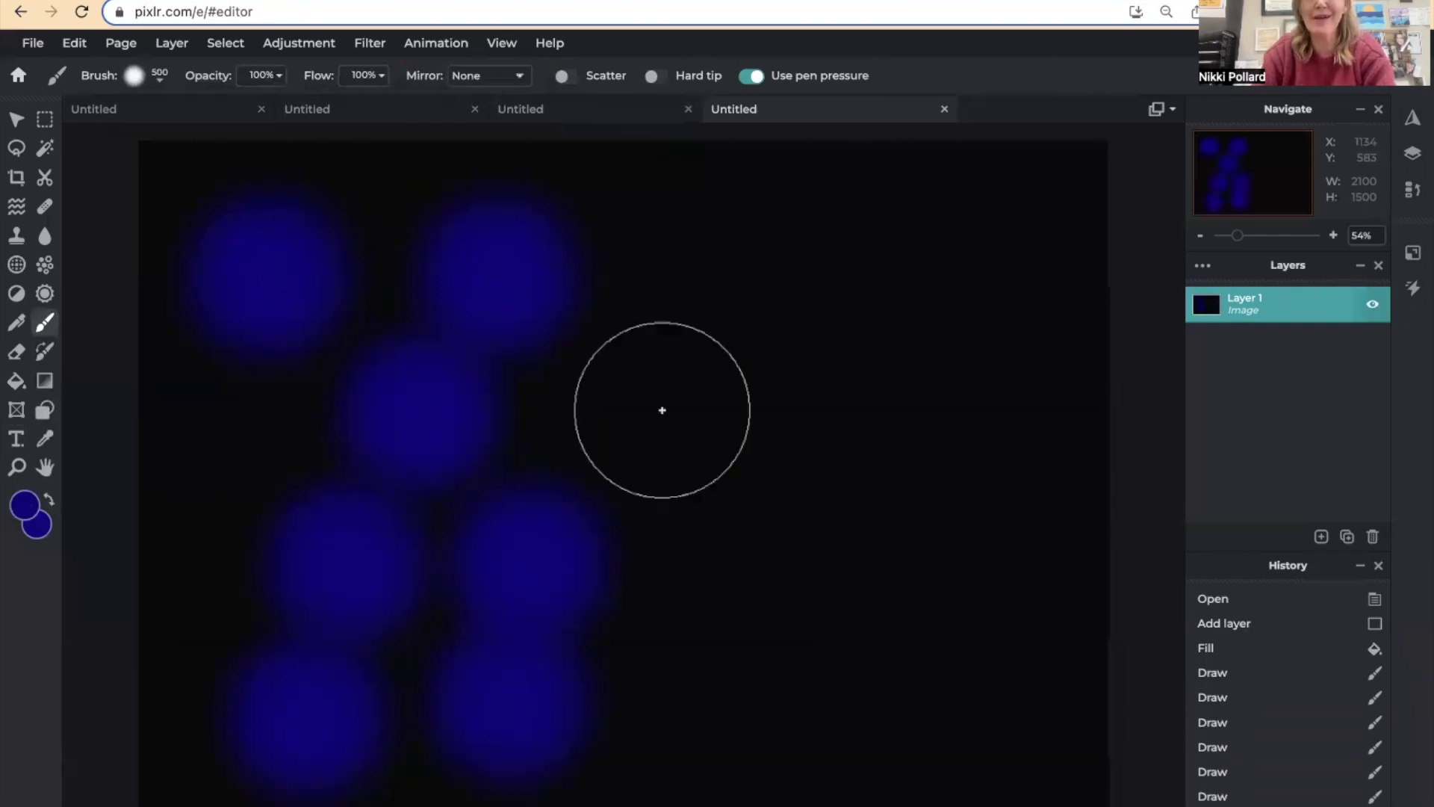
pyautogui.click(676, 396)
pyautogui.click(762, 641)
pyautogui.click(883, 437)
pyautogui.click(773, 253)
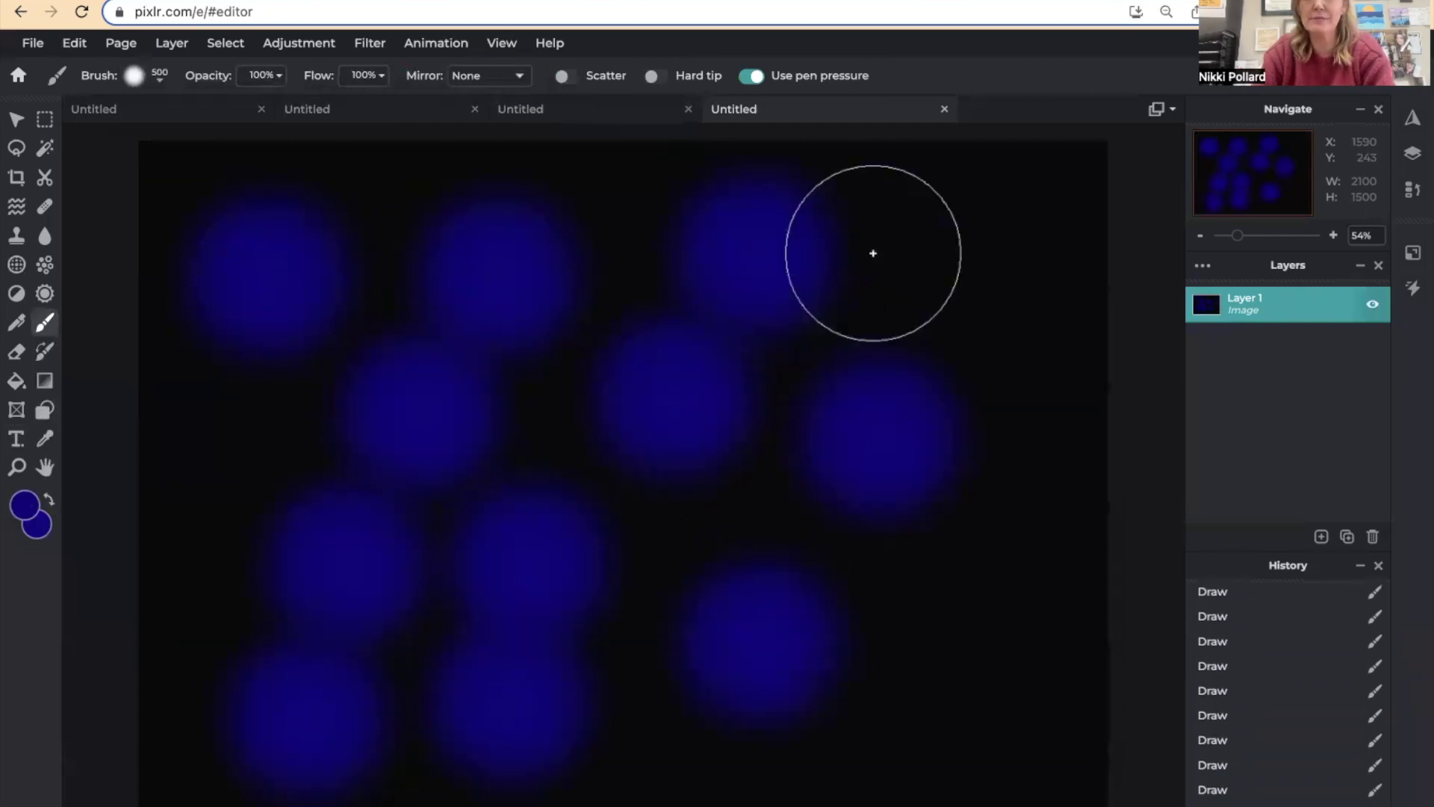
pyautogui.click(986, 242)
pyautogui.click(1029, 631)
pyautogui.click(899, 723)
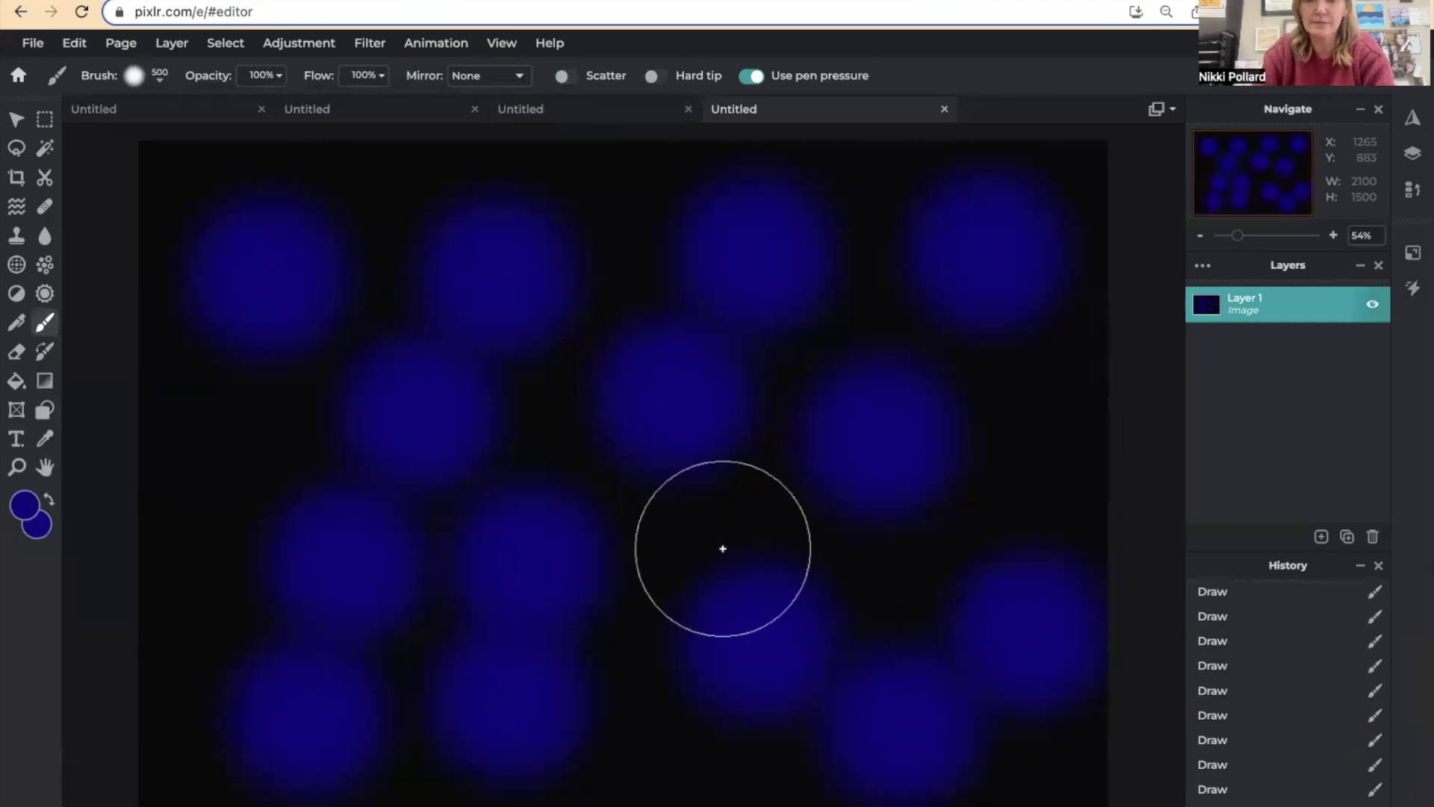
pyautogui.click(713, 534)
pyautogui.click(198, 455)
pyautogui.click(199, 643)
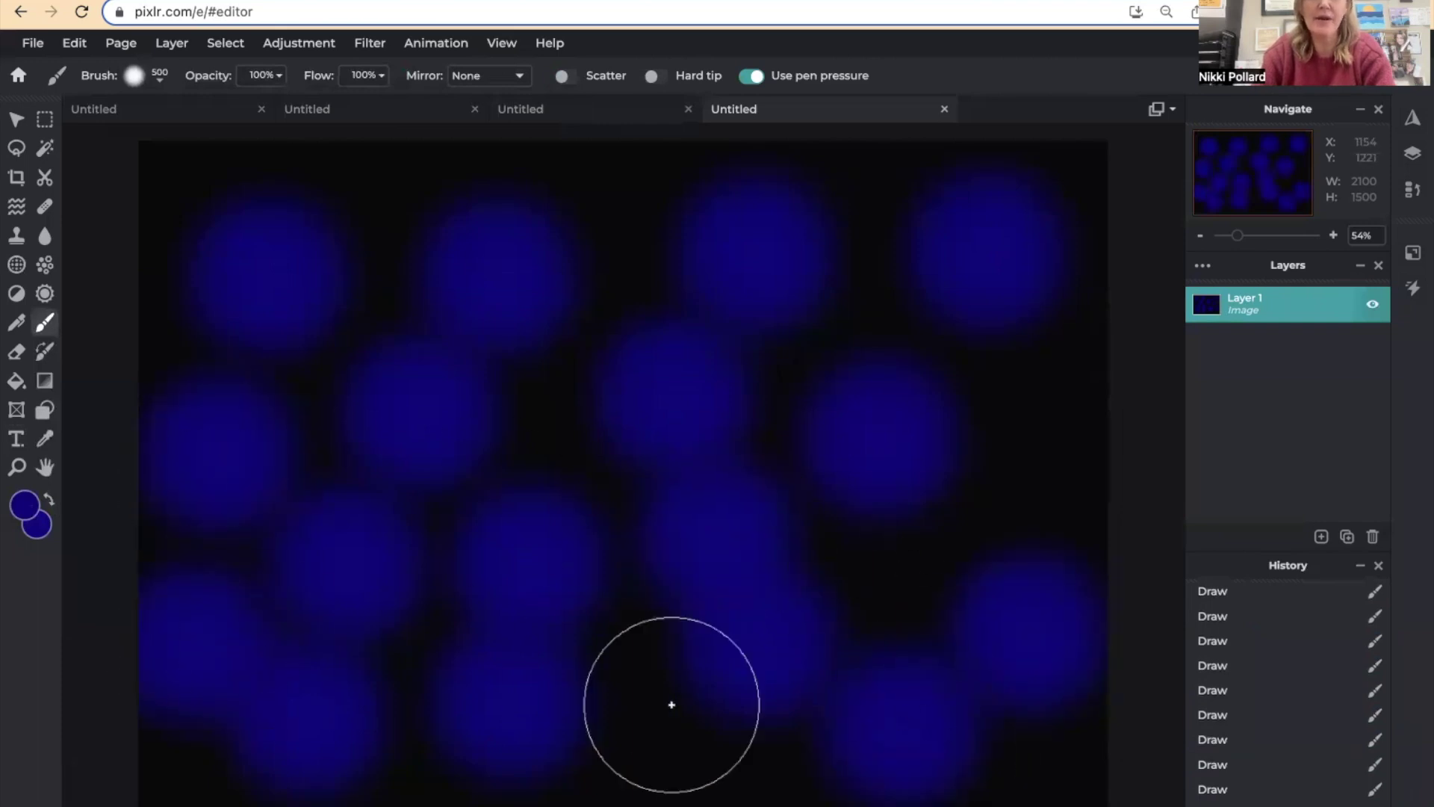
pyautogui.click(650, 710)
pyautogui.click(1038, 446)
pyautogui.click(896, 550)
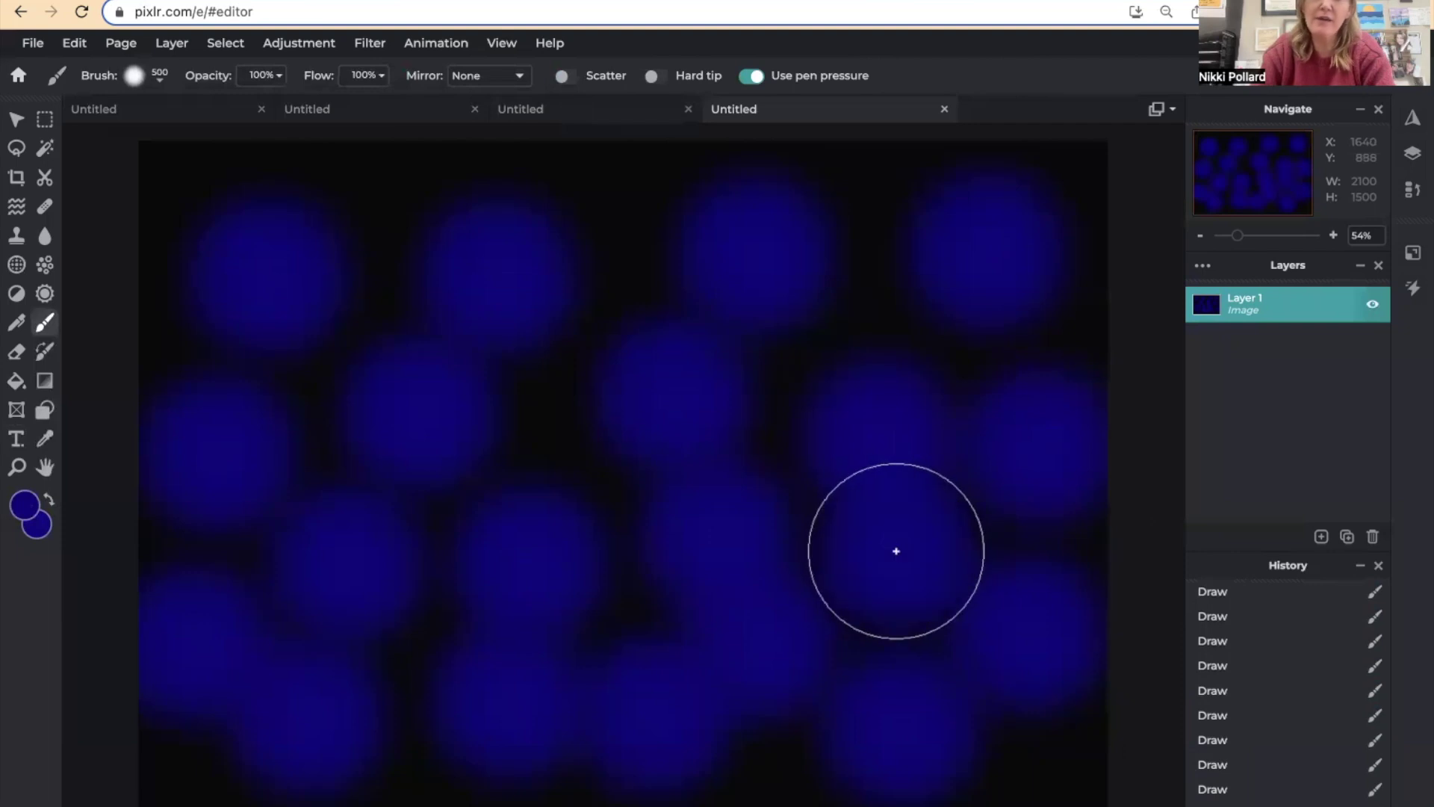
pyautogui.click(620, 258)
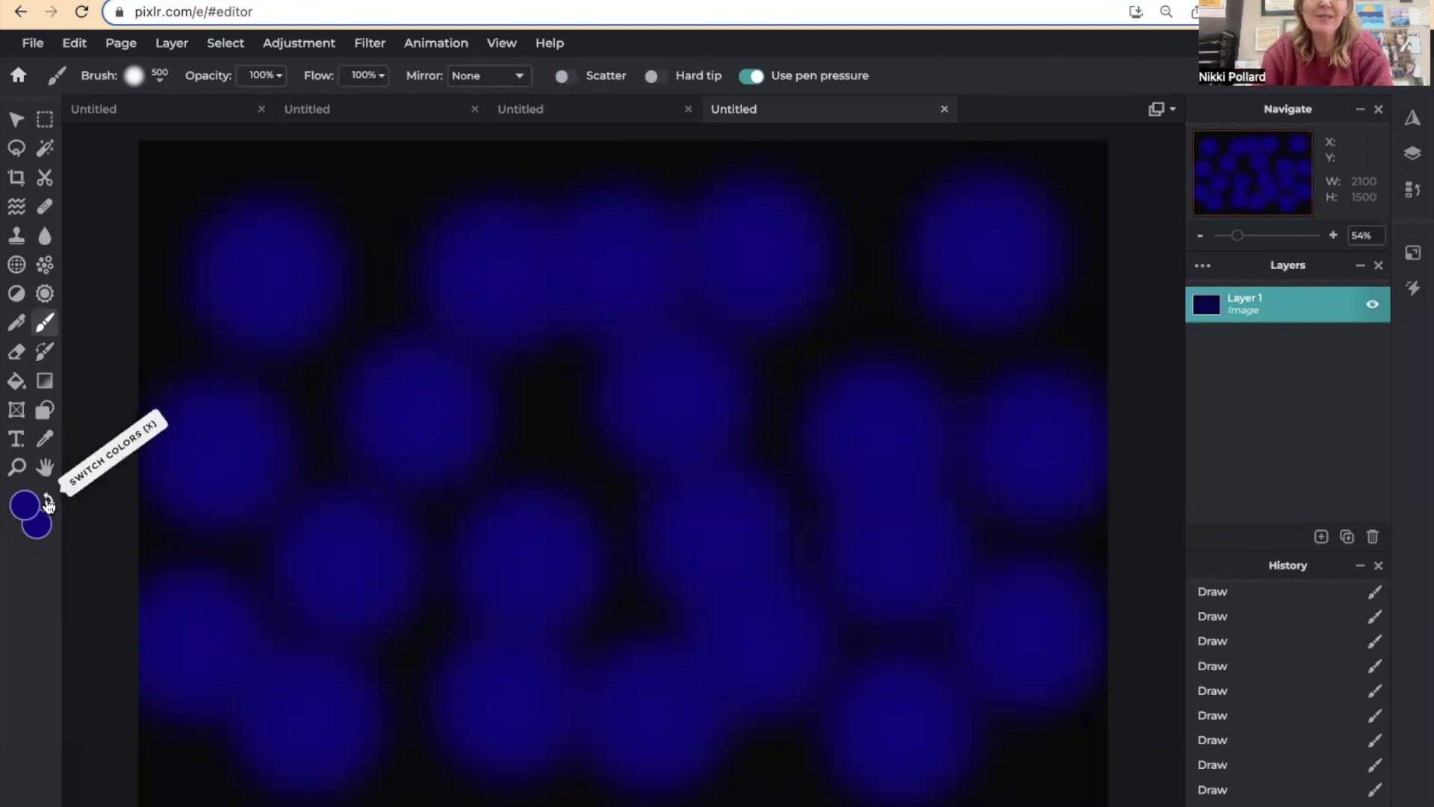
# Change the brush's foreground color to off-white #F6F7F9.
pyautogui.click(25, 505)
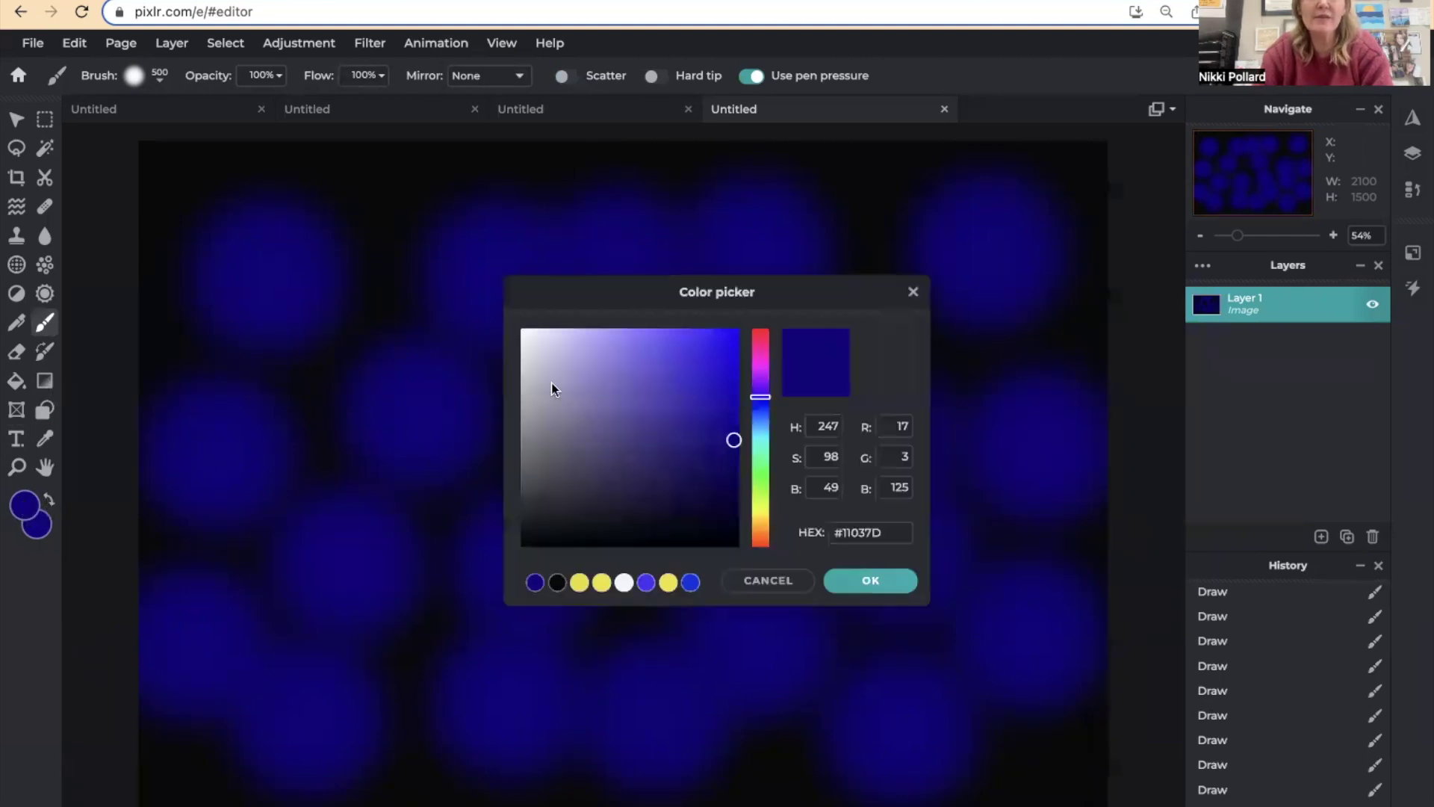
pyautogui.click(523, 333)
pyautogui.click(624, 583)
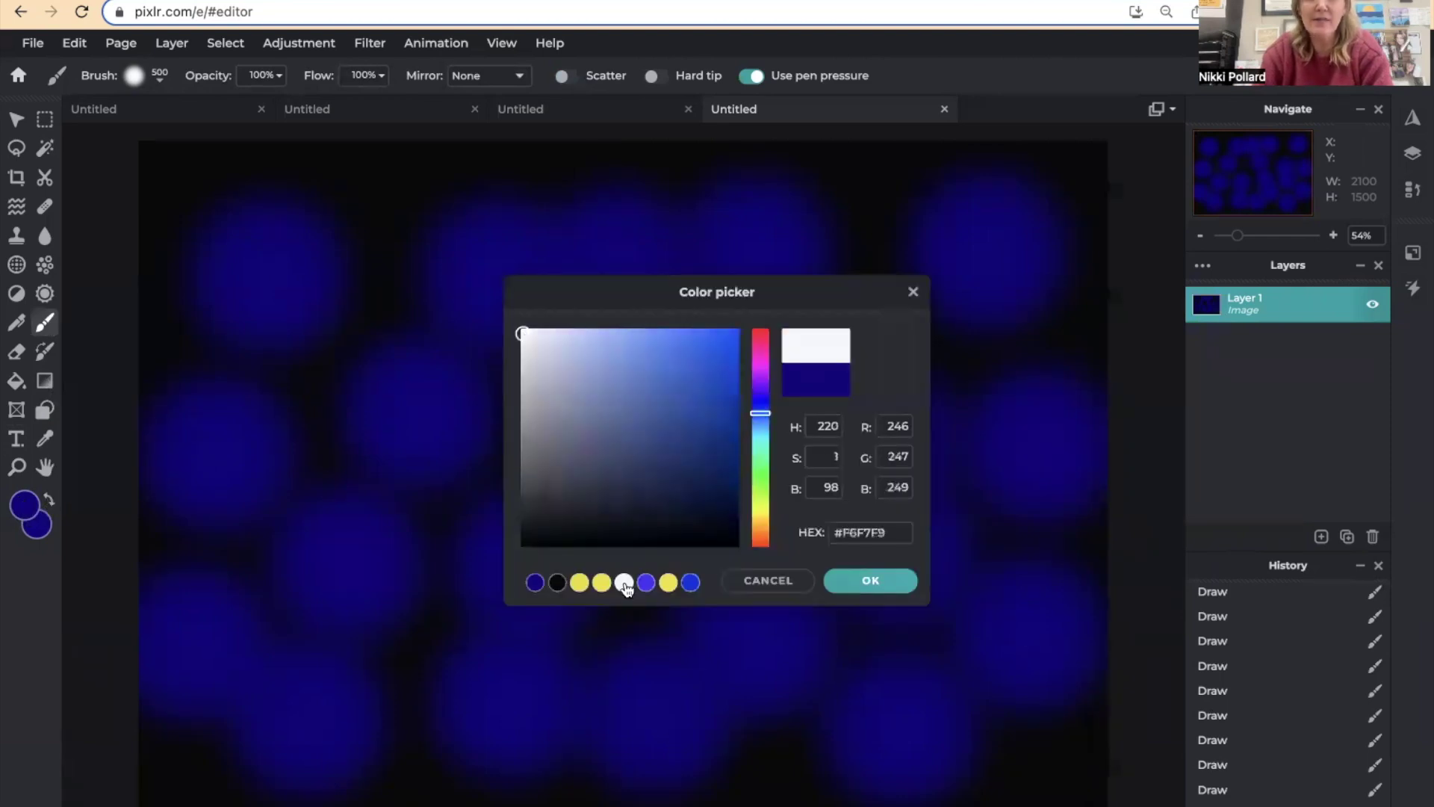
pyautogui.click(889, 586)
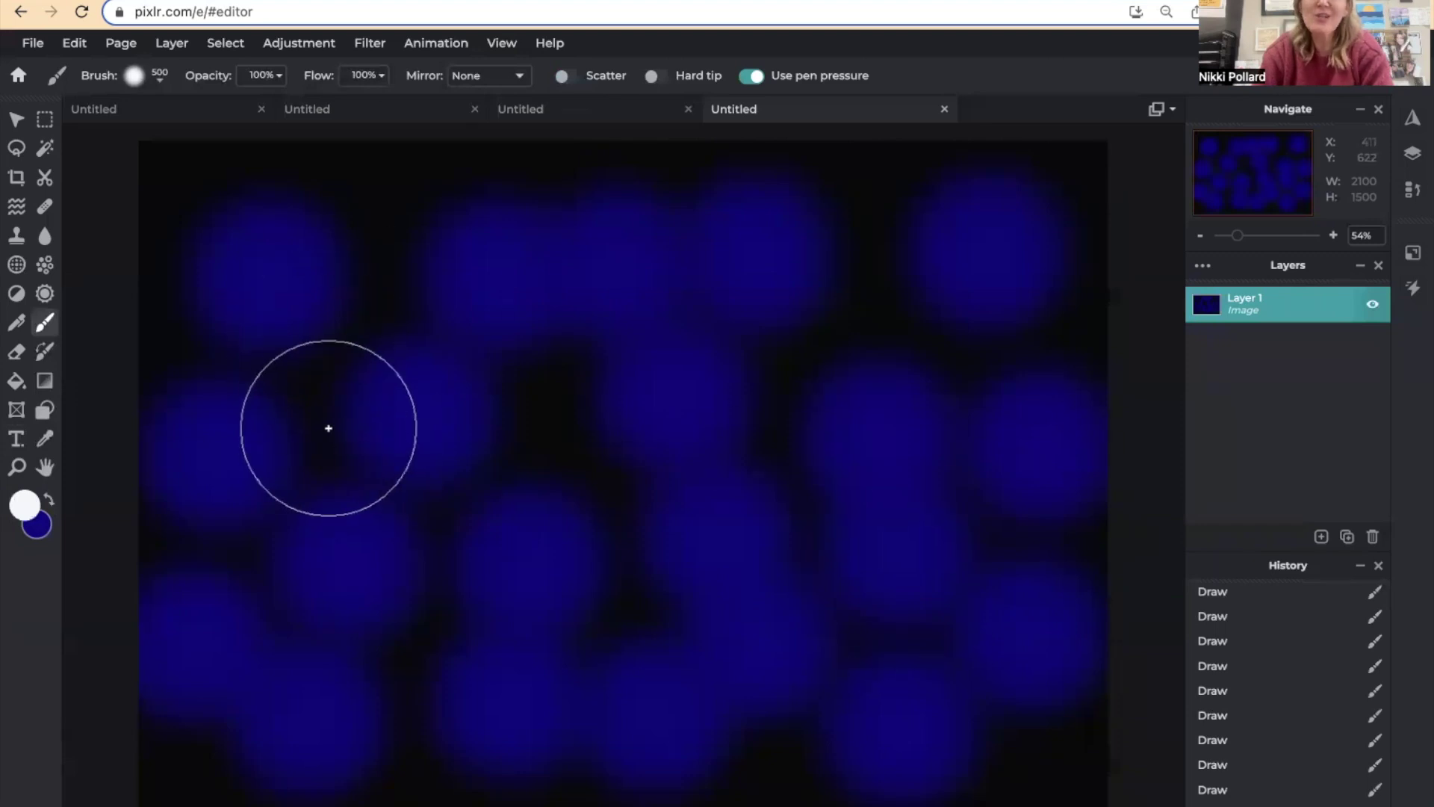
# Dab soft white circles across the canvas among the blue ones, including some cut off by the canvas edges.
pyautogui.click(318, 422)
pyautogui.click(416, 287)
pyautogui.click(541, 374)
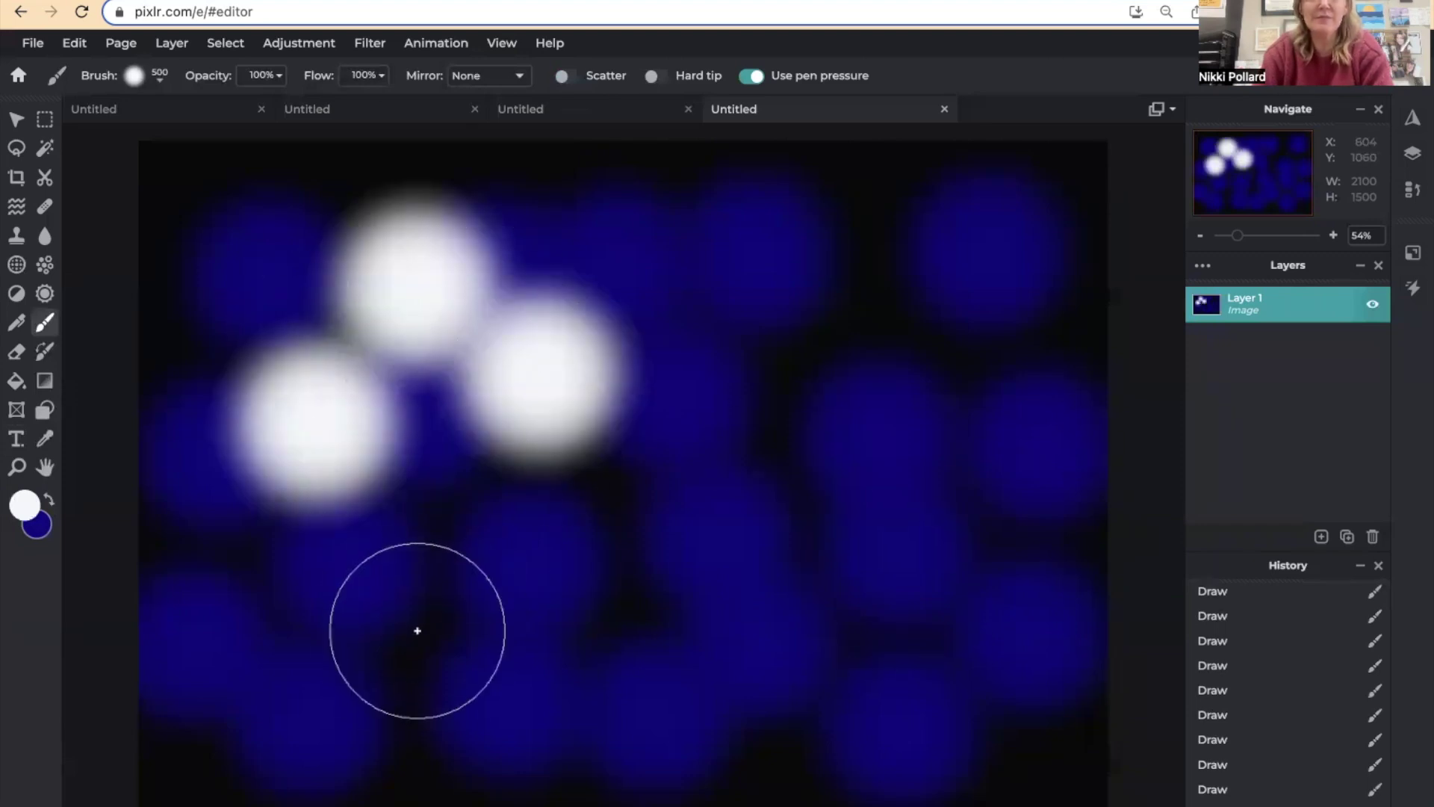
pyautogui.click(419, 631)
pyautogui.click(743, 691)
pyautogui.click(630, 559)
pyautogui.click(797, 381)
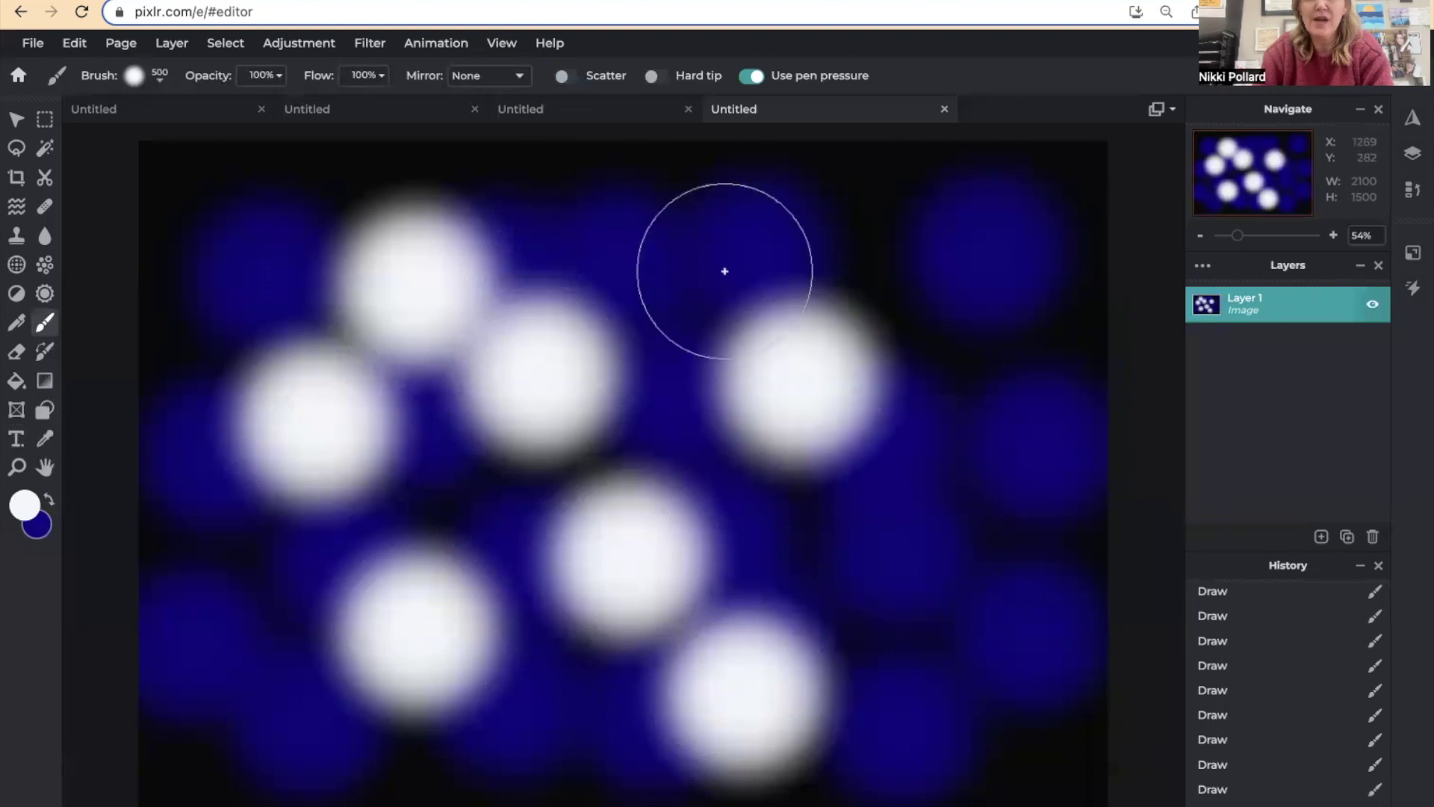
pyautogui.click(678, 219)
pyautogui.click(1008, 247)
pyautogui.click(994, 591)
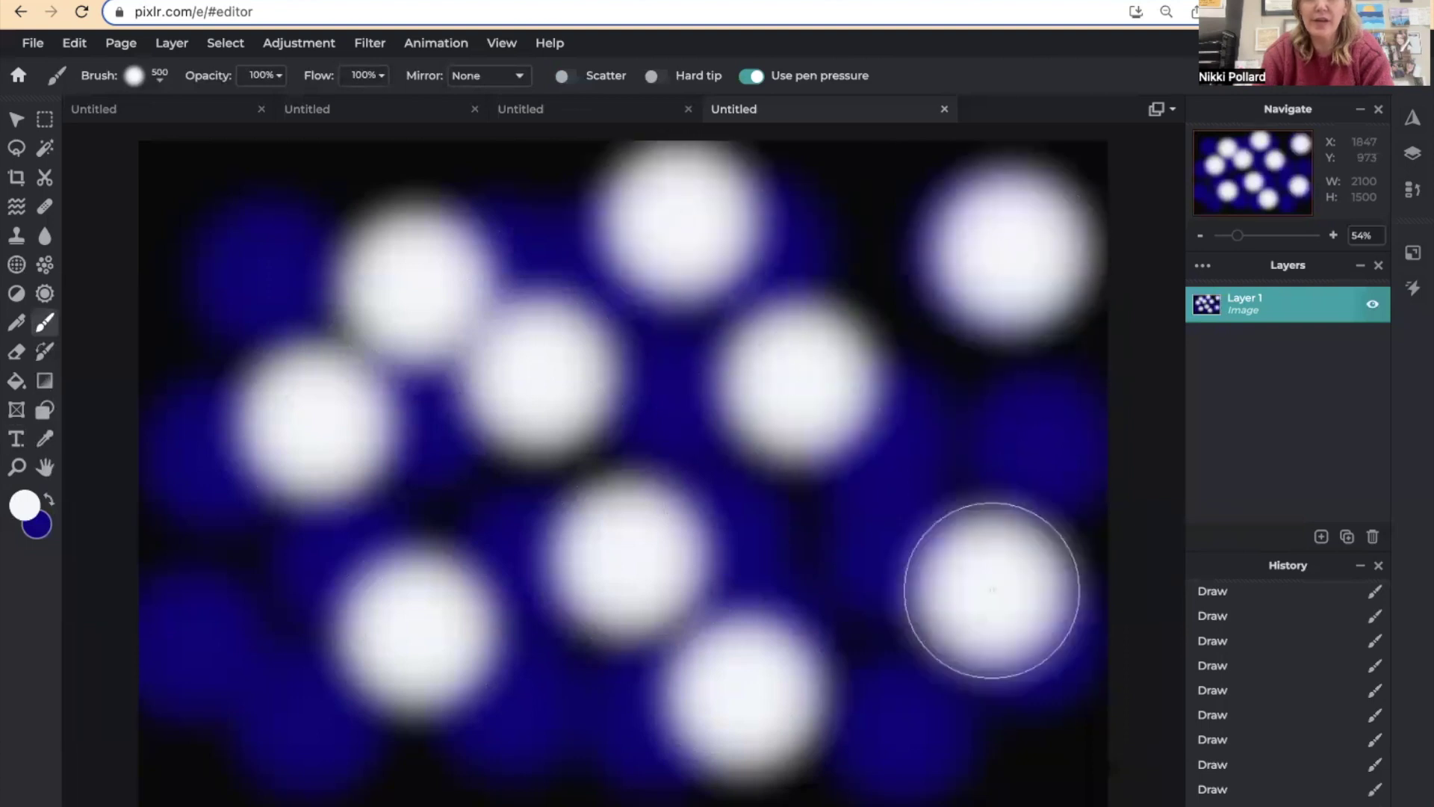
pyautogui.click(220, 681)
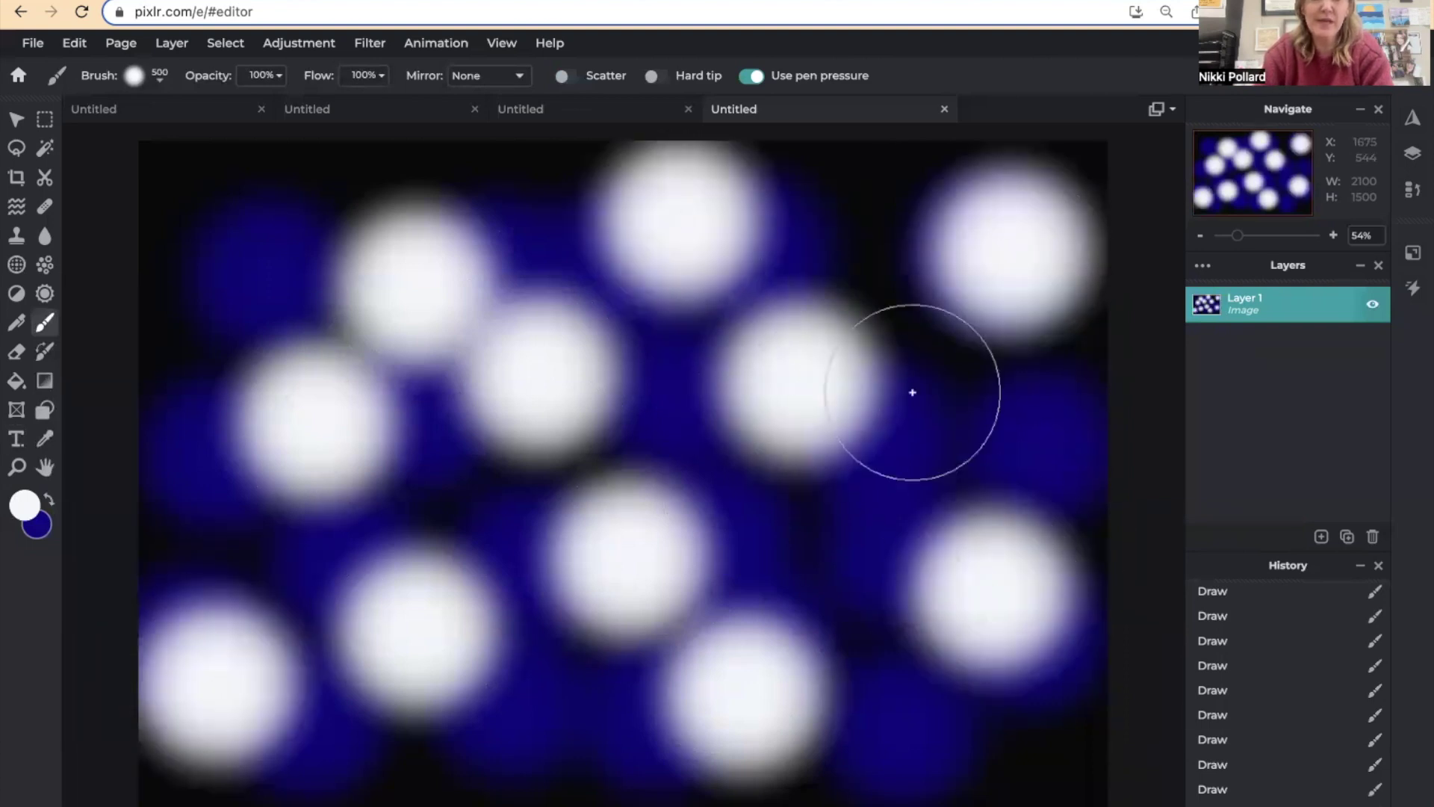
pyautogui.click(146, 188)
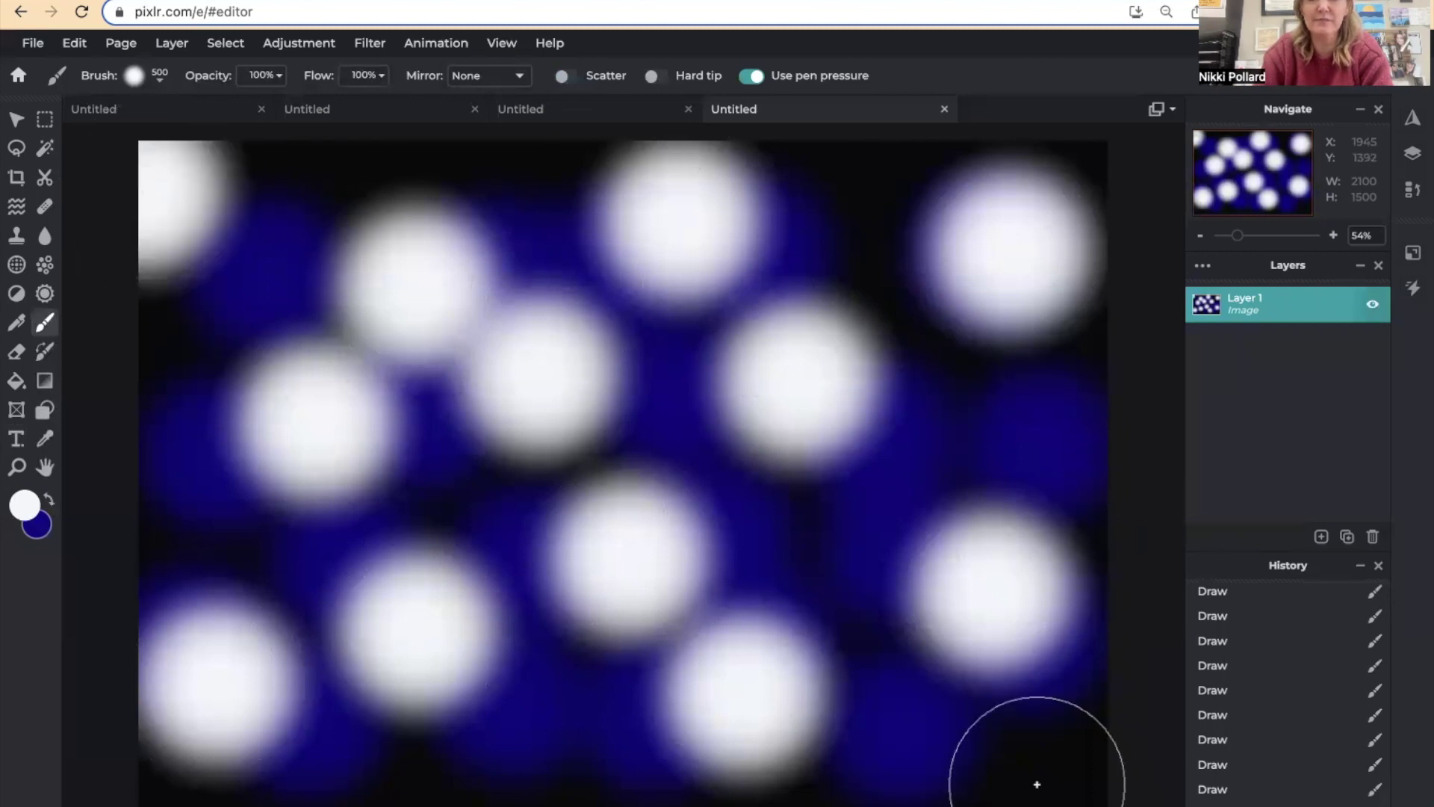
pyautogui.click(1045, 770)
pyautogui.click(1072, 408)
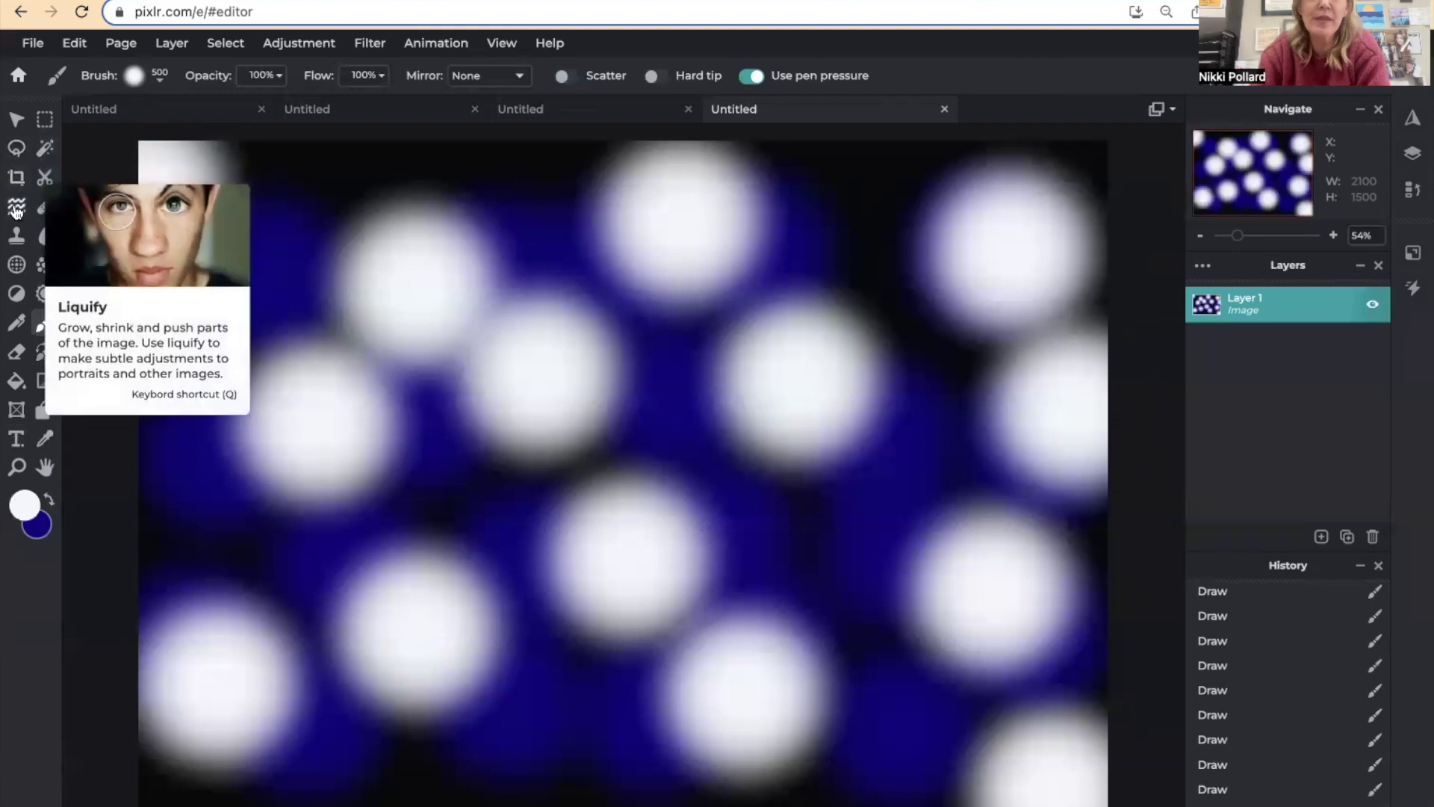
# Swirl the blue and white circles across the whole canvas with the Liquify tool at 100% strength.
pyautogui.click(16, 208)
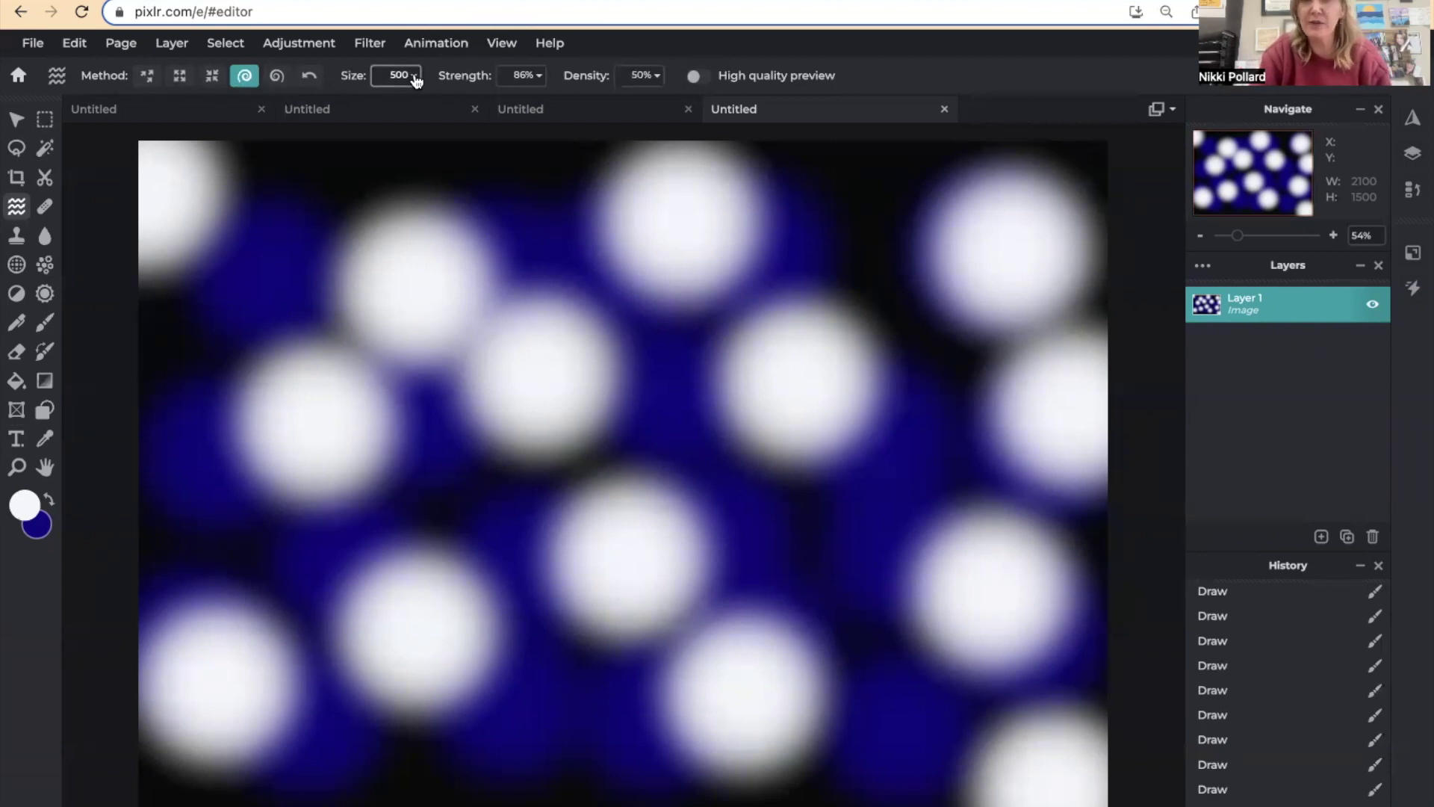
pyautogui.click(537, 75)
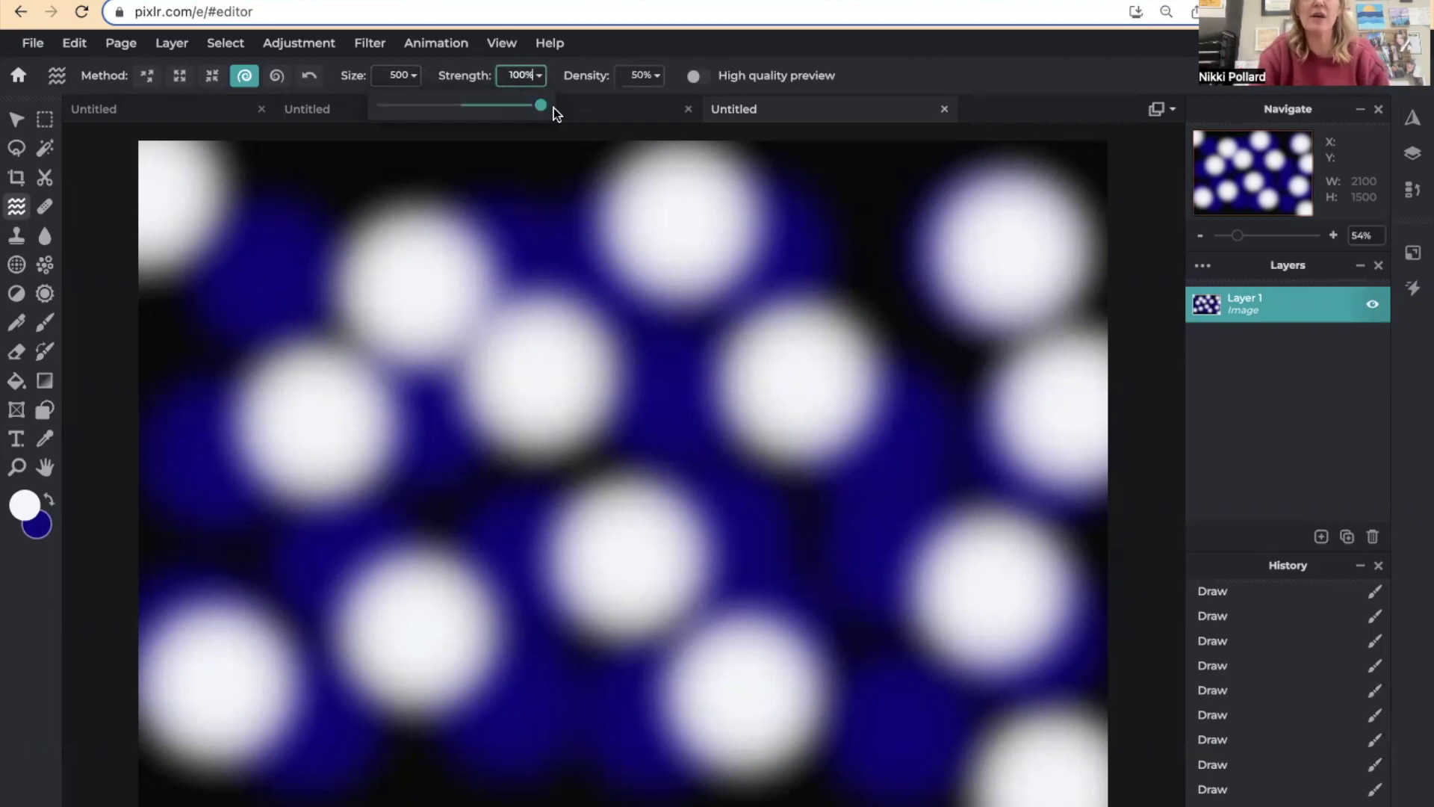
pyautogui.moveTo(286, 305)
pyautogui.mouseDown()
pyautogui.moveTo(365, 307)
pyautogui.moveTo(378, 368)
pyautogui.moveTo(338, 401)
pyautogui.mouseUp()
pyautogui.moveTo(557, 269)
pyautogui.mouseDown()
pyautogui.moveTo(604, 254)
pyautogui.moveTo(603, 334)
pyautogui.moveTo(555, 378)
pyautogui.moveTo(478, 390)
pyautogui.moveTo(442, 320)
pyautogui.moveTo(457, 214)
pyautogui.moveTo(519, 217)
pyautogui.moveTo(553, 278)
pyautogui.mouseUp()
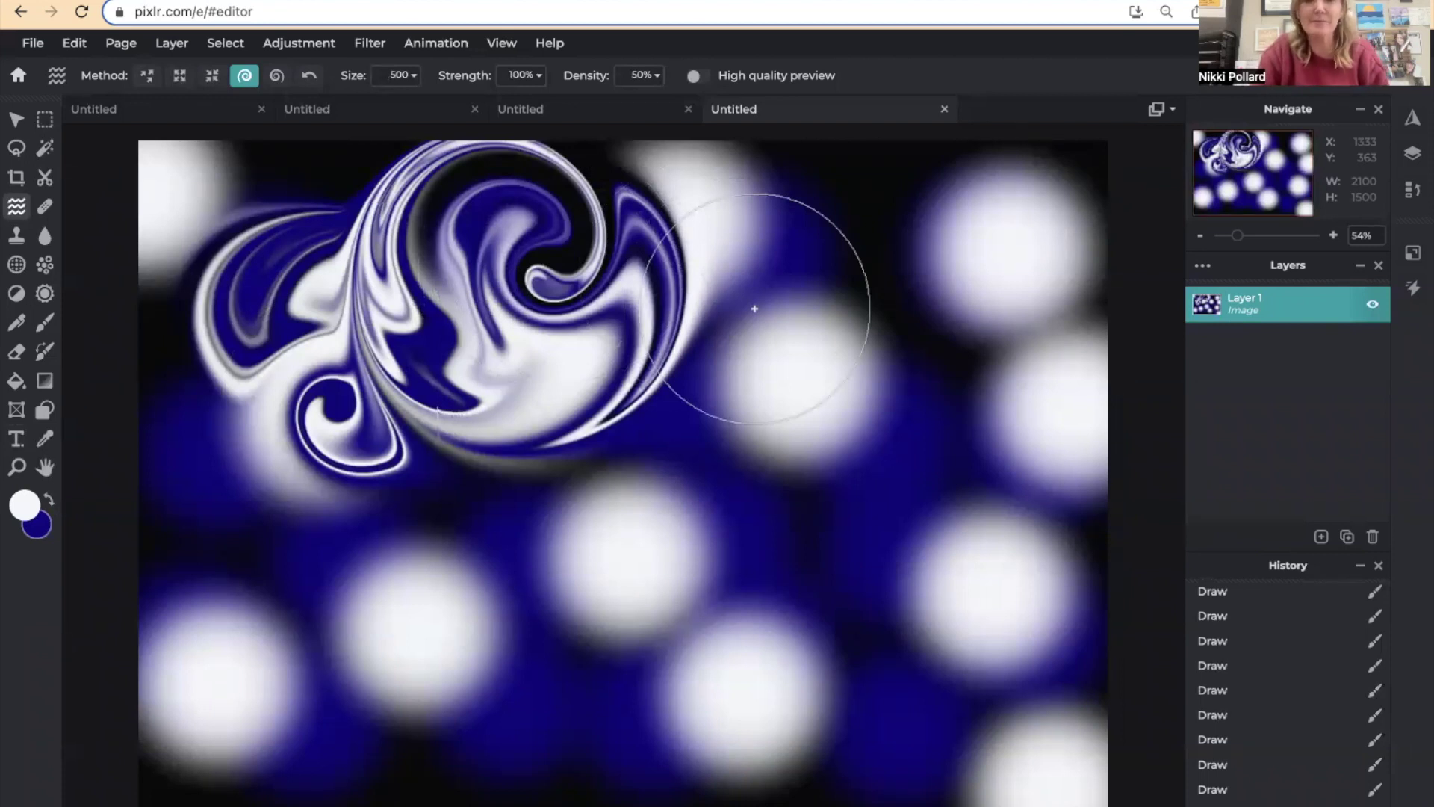
pyautogui.moveTo(632, 497); pyautogui.dragTo(634, 491)
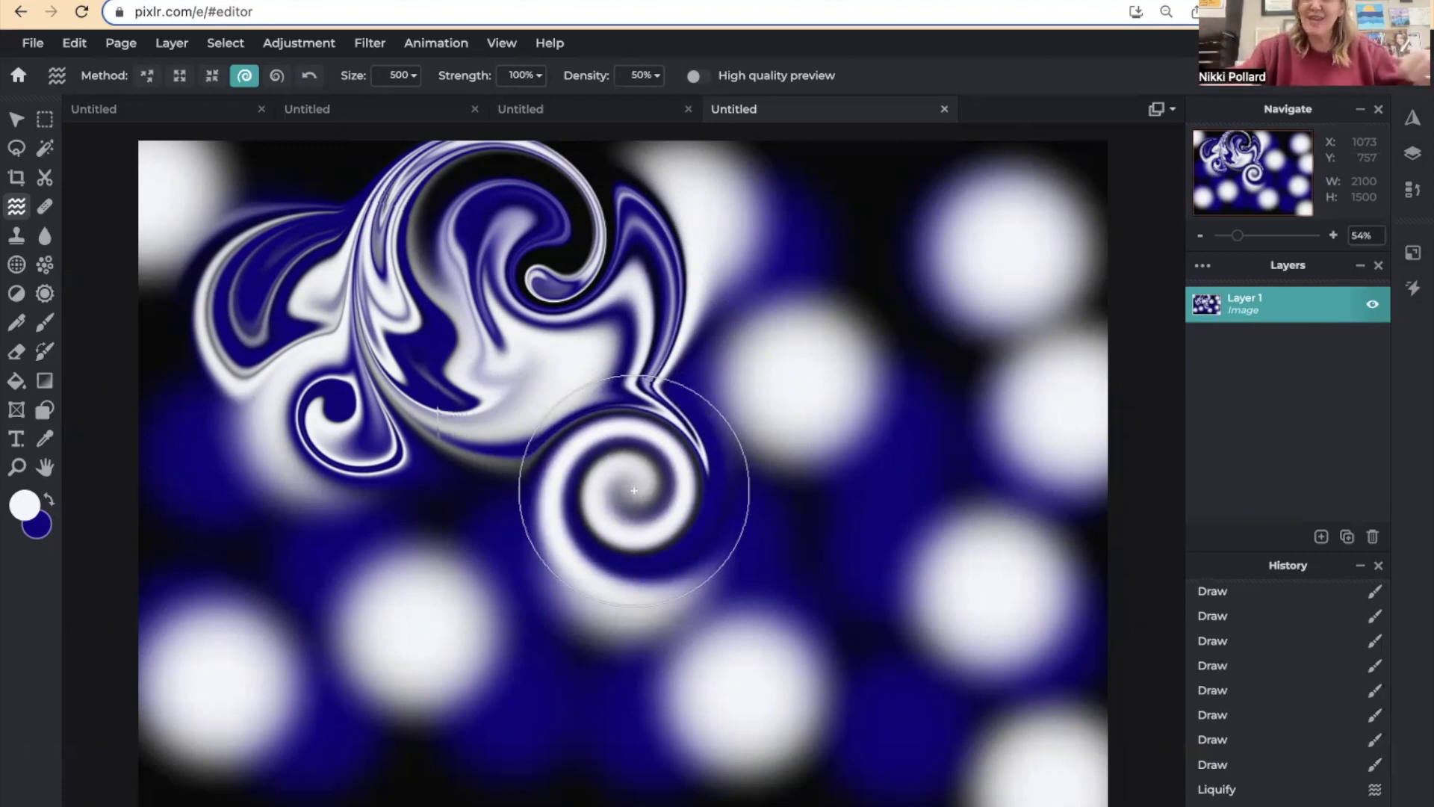
pyautogui.moveTo(791, 340)
pyautogui.mouseDown()
pyautogui.moveTo(759, 351)
pyautogui.moveTo(691, 328)
pyautogui.moveTo(728, 258)
pyautogui.moveTo(782, 266)
pyautogui.moveTo(815, 295)
pyautogui.moveTo(878, 250)
pyautogui.moveTo(820, 161)
pyautogui.moveTo(760, 127)
pyautogui.moveTo(608, 179)
pyautogui.mouseUp()
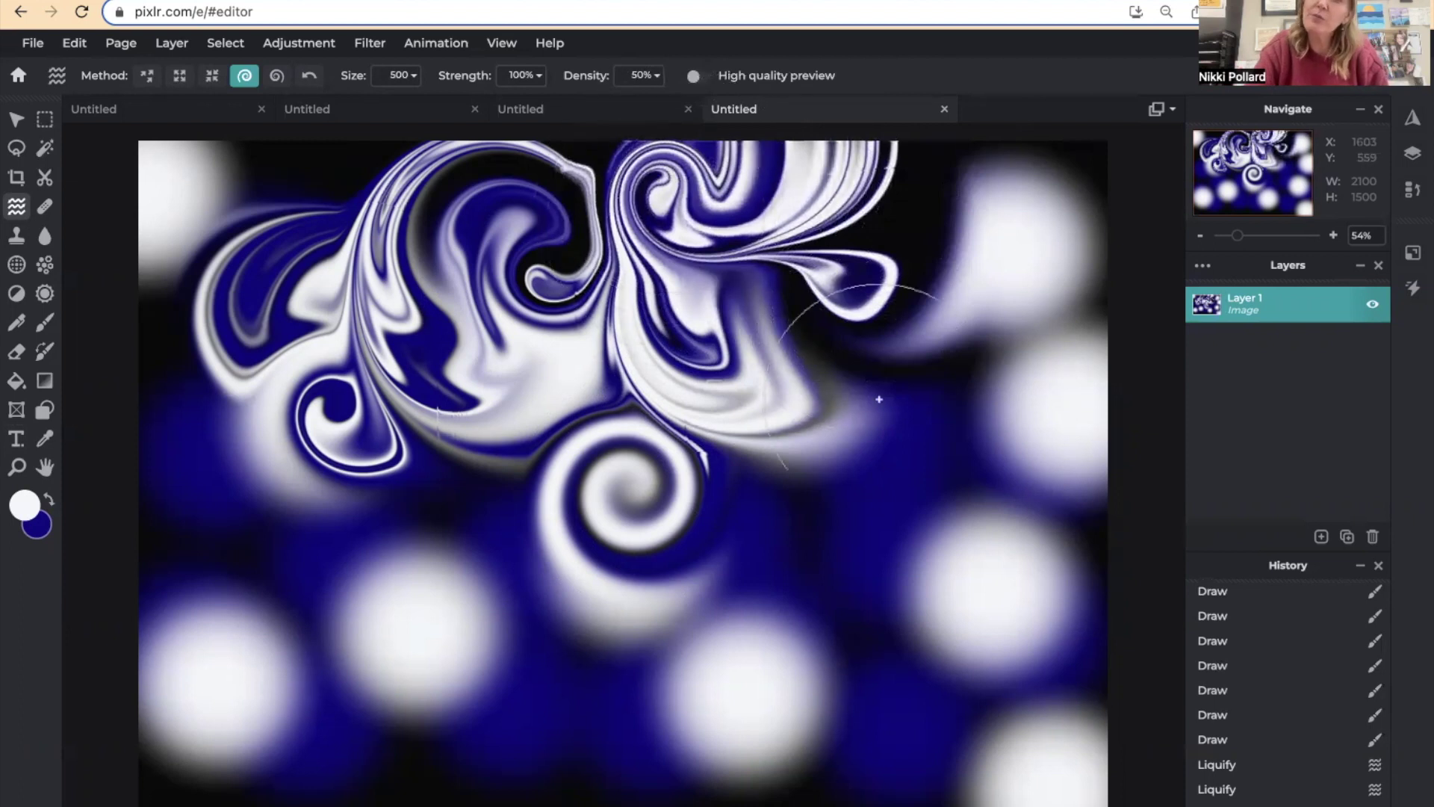
pyautogui.moveTo(924, 441)
pyautogui.mouseDown()
pyautogui.moveTo(880, 433)
pyautogui.moveTo(849, 359)
pyautogui.moveTo(906, 326)
pyautogui.moveTo(948, 370)
pyautogui.mouseUp()
pyautogui.moveTo(679, 149)
pyautogui.mouseDown()
pyautogui.moveTo(624, 145)
pyautogui.moveTo(629, 115)
pyautogui.mouseUp()
pyautogui.moveTo(628, 493)
pyautogui.mouseDown()
pyautogui.moveTo(649, 512)
pyautogui.moveTo(544, 528)
pyautogui.moveTo(494, 476)
pyautogui.moveTo(684, 466)
pyautogui.mouseUp()
pyautogui.moveTo(562, 581)
pyautogui.mouseDown()
pyautogui.moveTo(462, 553)
pyautogui.moveTo(444, 532)
pyautogui.moveTo(452, 508)
pyautogui.moveTo(475, 512)
pyautogui.moveTo(482, 564)
pyautogui.moveTo(410, 591)
pyautogui.moveTo(393, 588)
pyautogui.moveTo(396, 566)
pyautogui.moveTo(424, 570)
pyautogui.moveTo(414, 605)
pyautogui.moveTo(366, 626)
pyautogui.mouseUp()
pyautogui.moveTo(636, 640)
pyautogui.mouseDown()
pyautogui.moveTo(653, 676)
pyautogui.moveTo(594, 683)
pyautogui.moveTo(597, 654)
pyautogui.mouseUp()
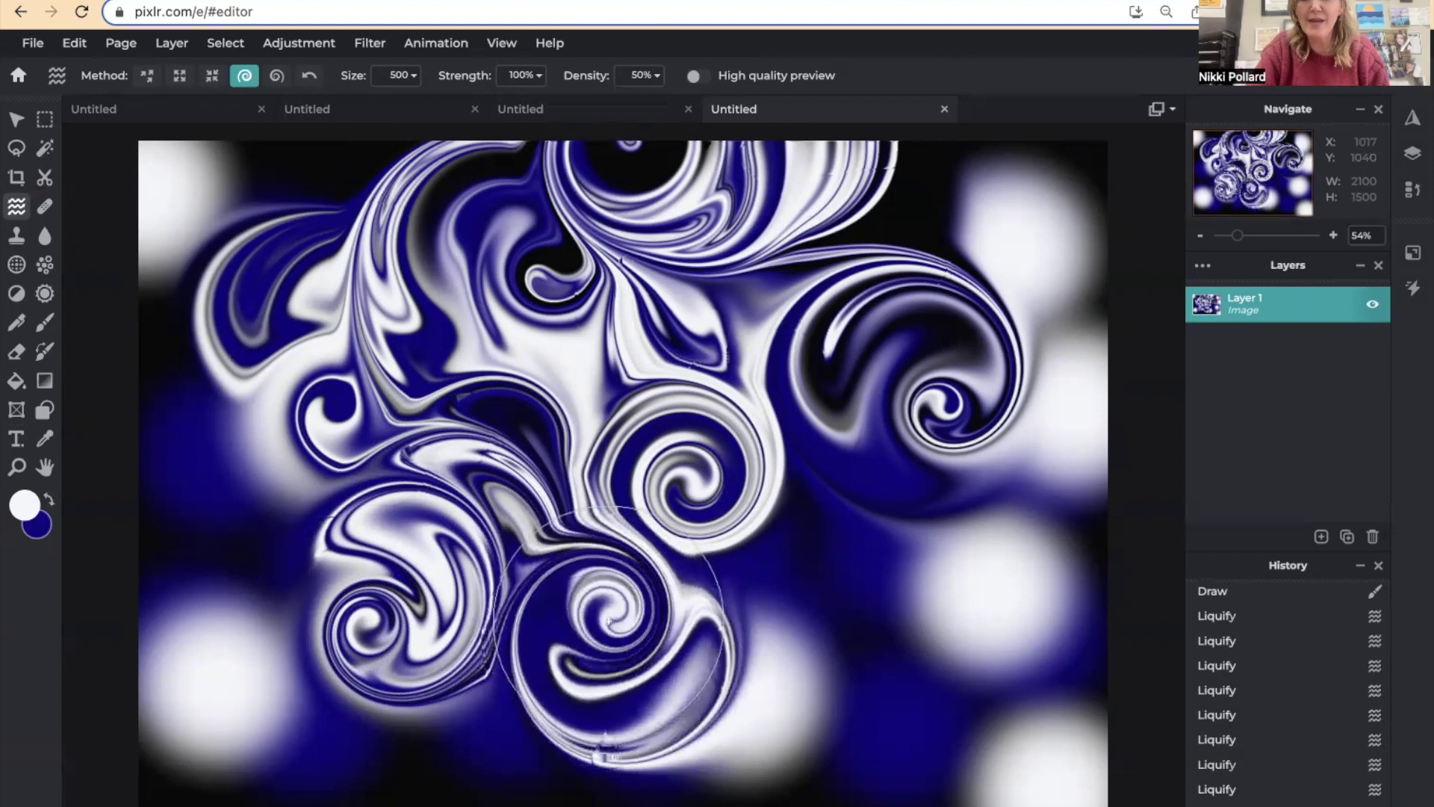
pyautogui.moveTo(848, 640)
pyautogui.mouseDown()
pyautogui.moveTo(807, 622)
pyautogui.moveTo(805, 595)
pyautogui.moveTo(869, 579)
pyautogui.moveTo(884, 640)
pyautogui.moveTo(853, 665)
pyautogui.moveTo(809, 657)
pyautogui.moveTo(795, 609)
pyautogui.mouseUp()
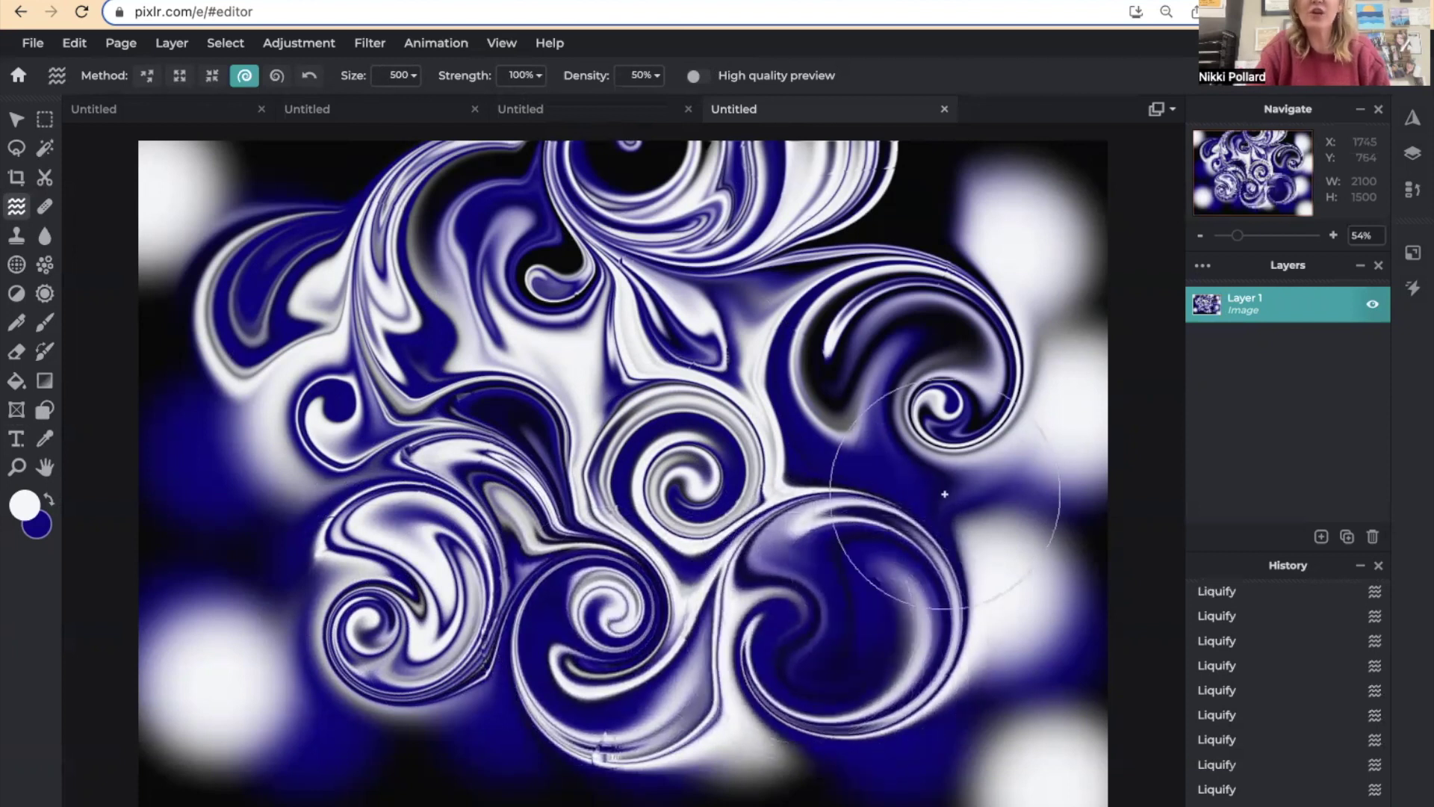
pyautogui.moveTo(956, 538)
pyautogui.mouseDown()
pyautogui.moveTo(966, 518)
pyautogui.moveTo(1009, 523)
pyautogui.moveTo(993, 575)
pyautogui.moveTo(945, 552)
pyautogui.moveTo(924, 465)
pyautogui.moveTo(960, 240)
pyautogui.moveTo(976, 246)
pyautogui.moveTo(989, 186)
pyautogui.moveTo(1045, 251)
pyautogui.moveTo(952, 275)
pyautogui.mouseUp()
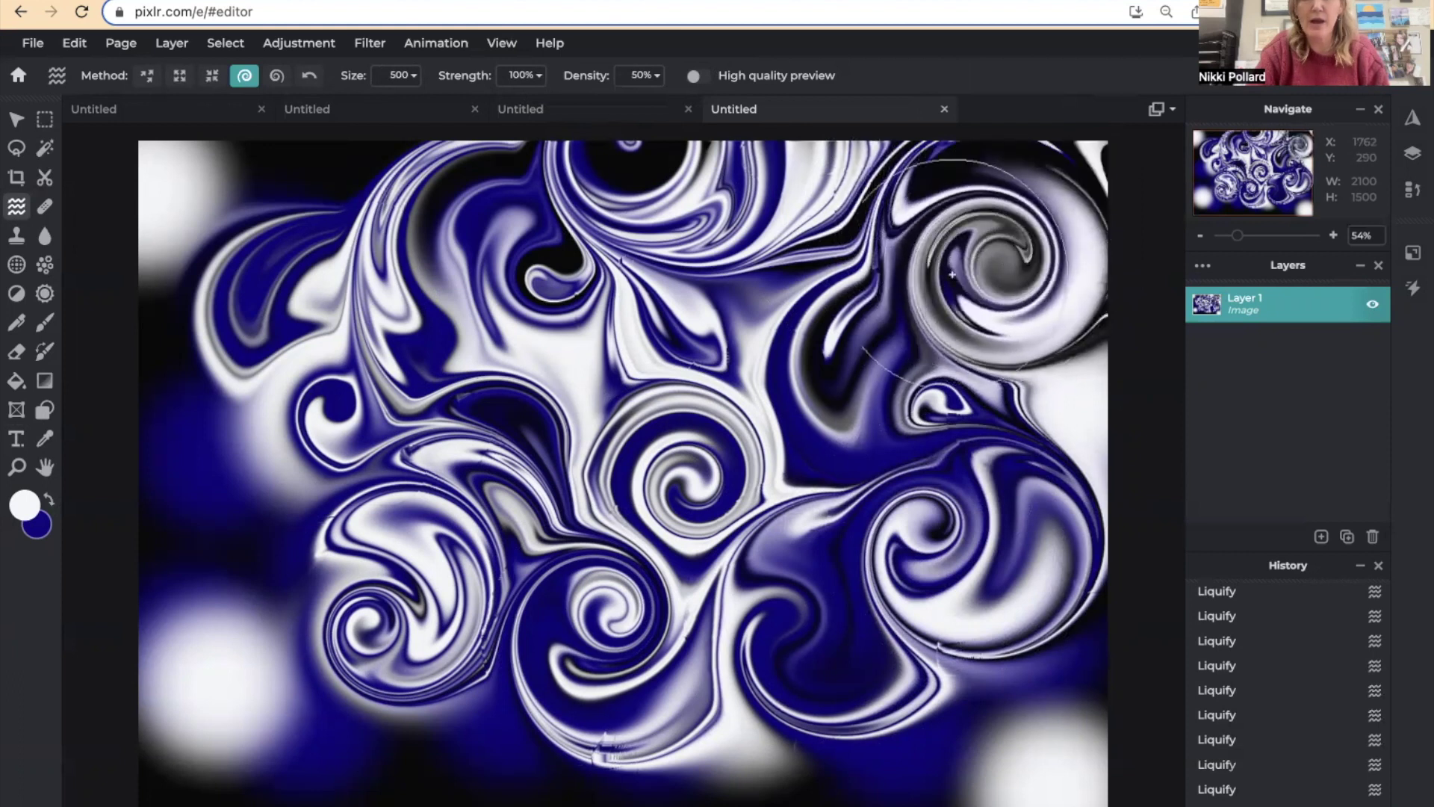
pyautogui.moveTo(249, 510)
pyautogui.mouseDown()
pyautogui.moveTo(205, 496)
pyautogui.moveTo(218, 480)
pyautogui.moveTo(246, 496)
pyautogui.moveTo(224, 470)
pyautogui.mouseUp()
pyautogui.moveTo(185, 283)
pyautogui.mouseDown()
pyautogui.moveTo(216, 264)
pyautogui.moveTo(222, 210)
pyautogui.moveTo(272, 217)
pyautogui.mouseUp()
pyautogui.moveTo(318, 694)
pyautogui.mouseDown()
pyautogui.moveTo(261, 714)
pyautogui.moveTo(237, 709)
pyautogui.moveTo(230, 685)
pyautogui.moveTo(260, 668)
pyautogui.moveTo(266, 710)
pyautogui.moveTo(270, 665)
pyautogui.moveTo(377, 611)
pyautogui.moveTo(478, 684)
pyautogui.moveTo(487, 718)
pyautogui.moveTo(441, 736)
pyautogui.moveTo(403, 719)
pyautogui.moveTo(377, 647)
pyautogui.moveTo(365, 587)
pyautogui.moveTo(442, 543)
pyautogui.moveTo(459, 561)
pyautogui.moveTo(431, 635)
pyautogui.moveTo(366, 593)
pyautogui.moveTo(419, 474)
pyautogui.moveTo(443, 474)
pyautogui.moveTo(700, 748)
pyautogui.moveTo(619, 736)
pyautogui.moveTo(624, 710)
pyautogui.moveTo(652, 697)
pyautogui.moveTo(879, 731)
pyautogui.moveTo(760, 762)
pyautogui.moveTo(742, 730)
pyautogui.moveTo(767, 710)
pyautogui.moveTo(872, 699)
pyautogui.moveTo(1002, 750)
pyautogui.moveTo(977, 719)
pyautogui.moveTo(998, 677)
pyautogui.moveTo(1071, 697)
pyautogui.moveTo(1044, 749)
pyautogui.mouseUp()
pyautogui.moveTo(1105, 416)
pyautogui.mouseDown()
pyautogui.moveTo(1069, 431)
pyautogui.moveTo(1010, 365)
pyautogui.moveTo(1091, 342)
pyautogui.moveTo(1109, 403)
pyautogui.moveTo(1030, 413)
pyautogui.mouseUp()
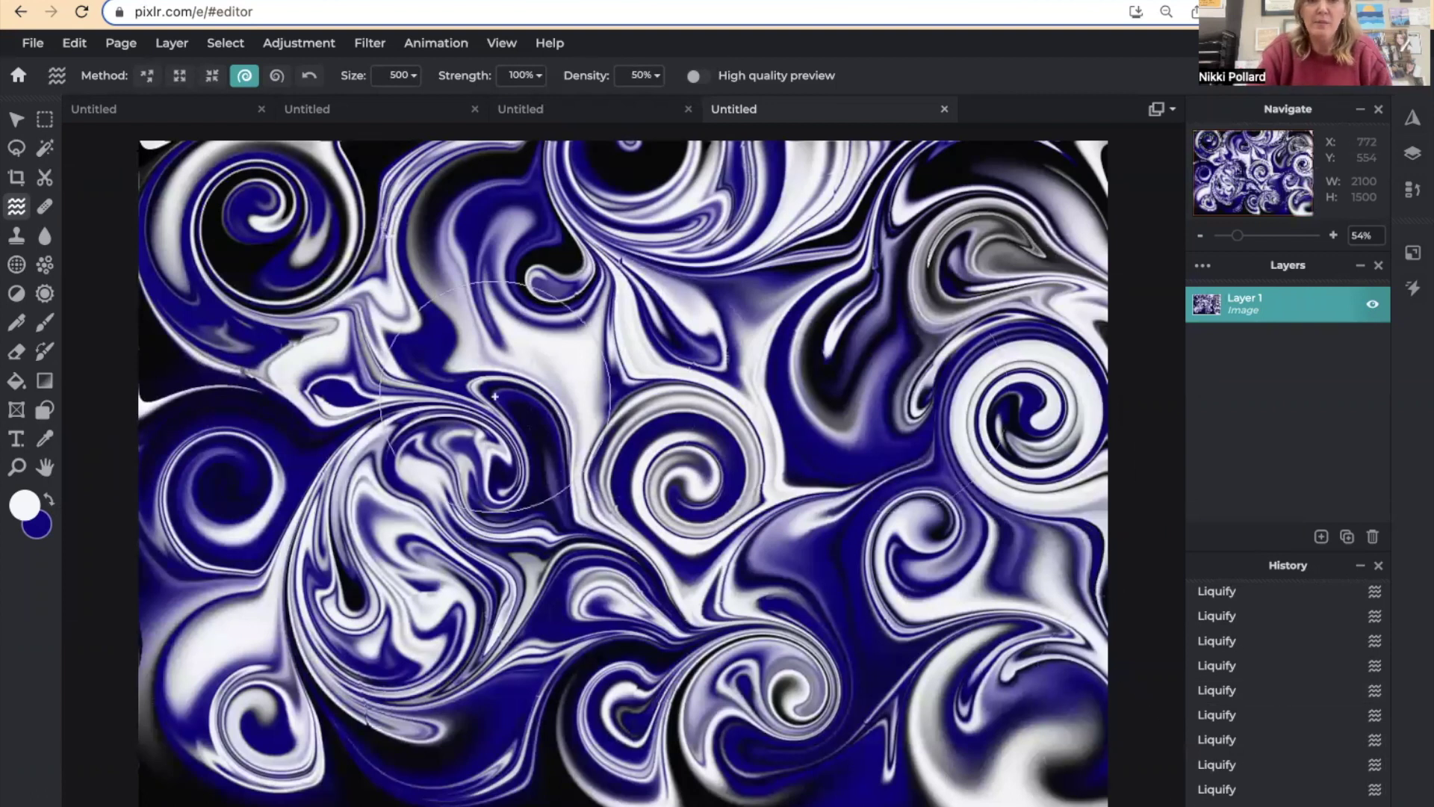
pyautogui.moveTo(626, 511)
pyautogui.mouseDown()
pyautogui.moveTo(497, 472)
pyautogui.moveTo(451, 400)
pyautogui.moveTo(460, 380)
pyautogui.moveTo(526, 436)
pyautogui.moveTo(514, 466)
pyautogui.mouseUp()
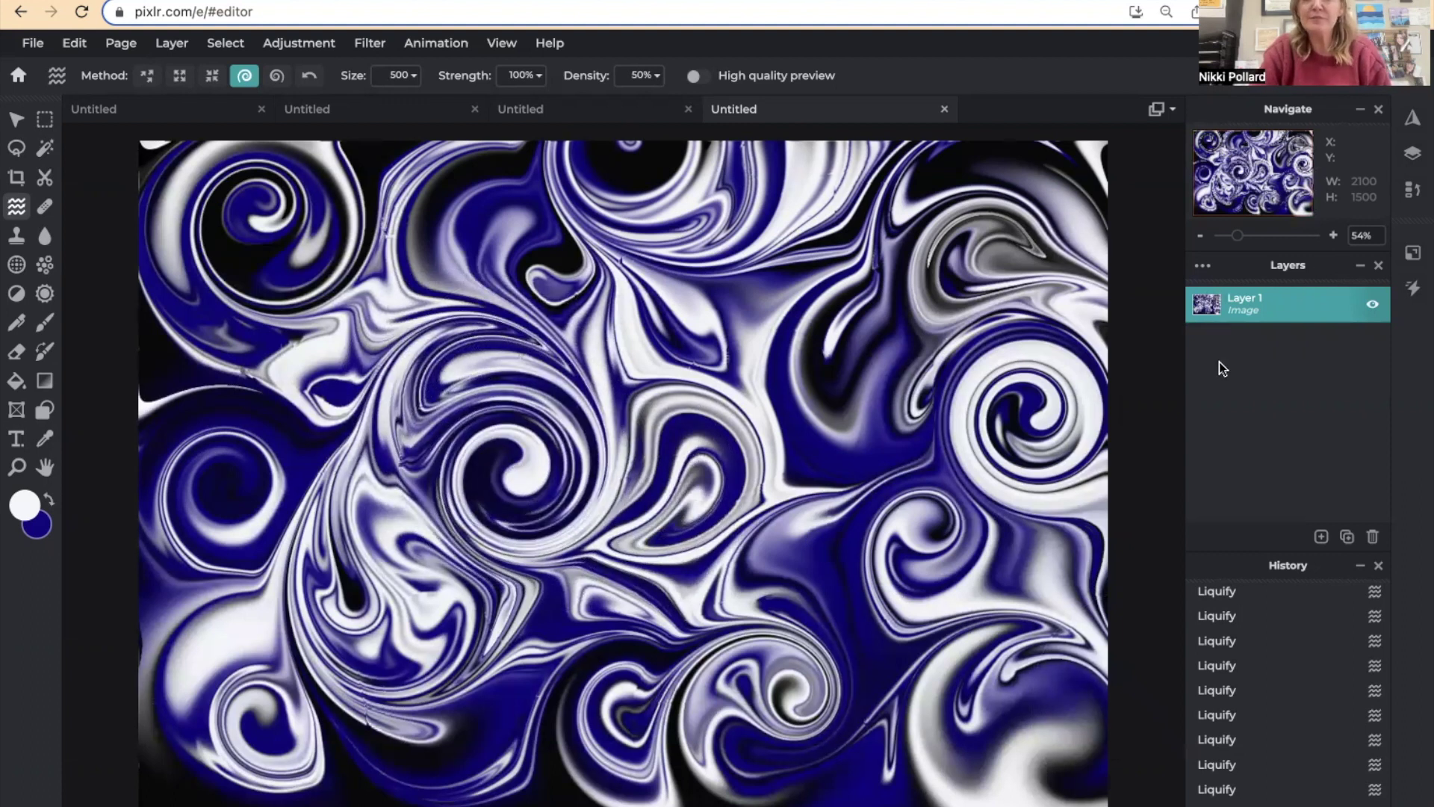
# Add a text layer reading "NAHS" and set its font size to 530.
pyautogui.click(1321, 536)
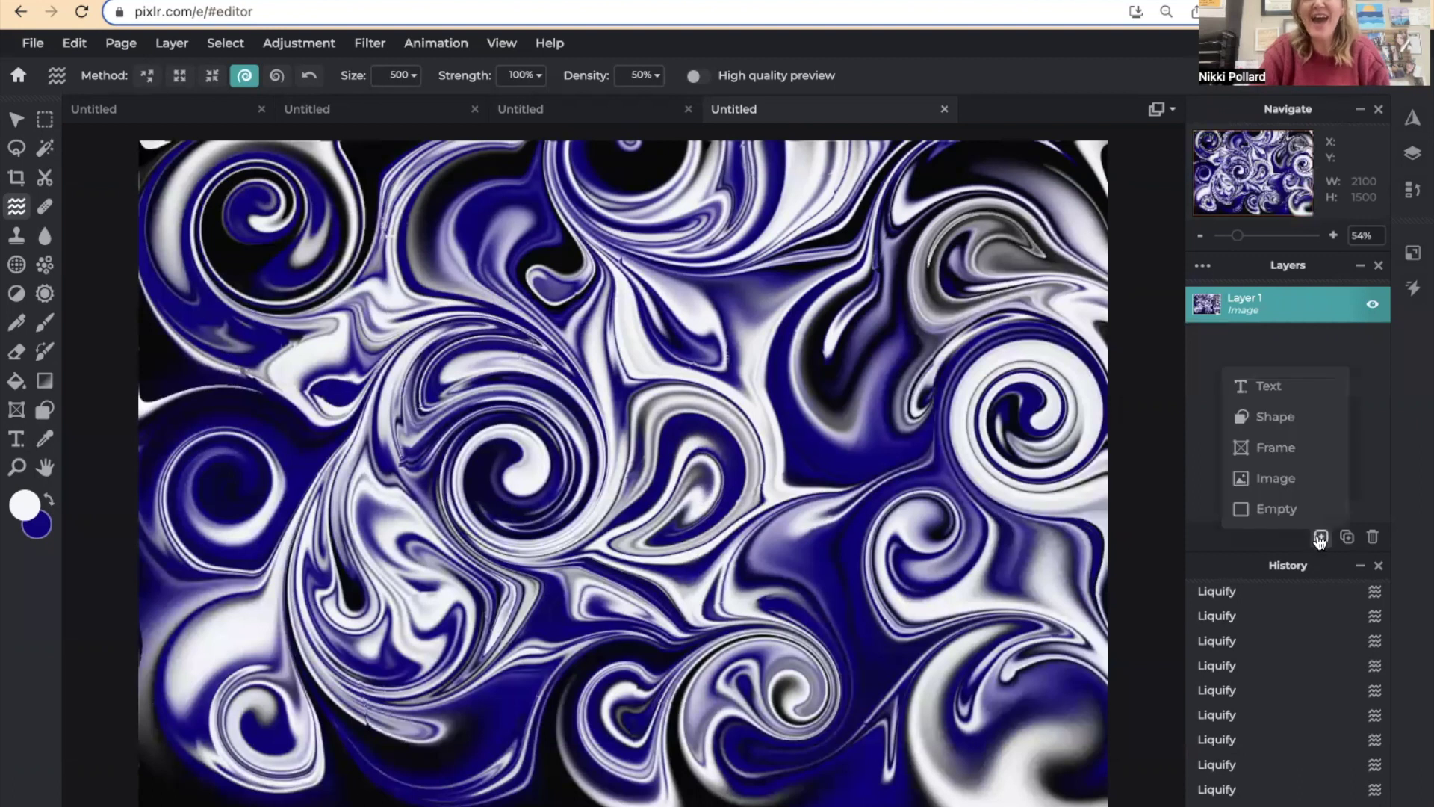
pyautogui.click(1301, 398)
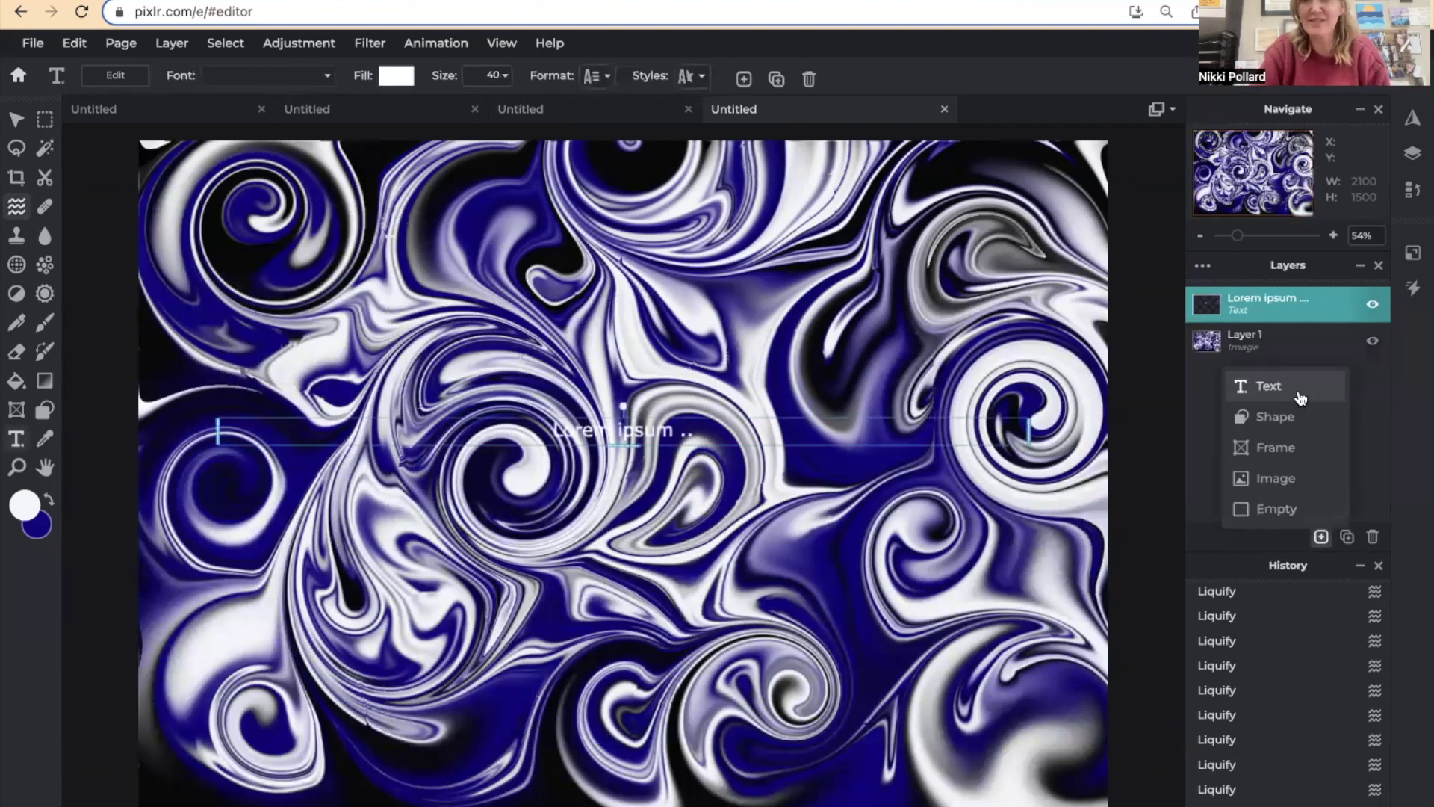
pyautogui.doubleClick(650, 440)
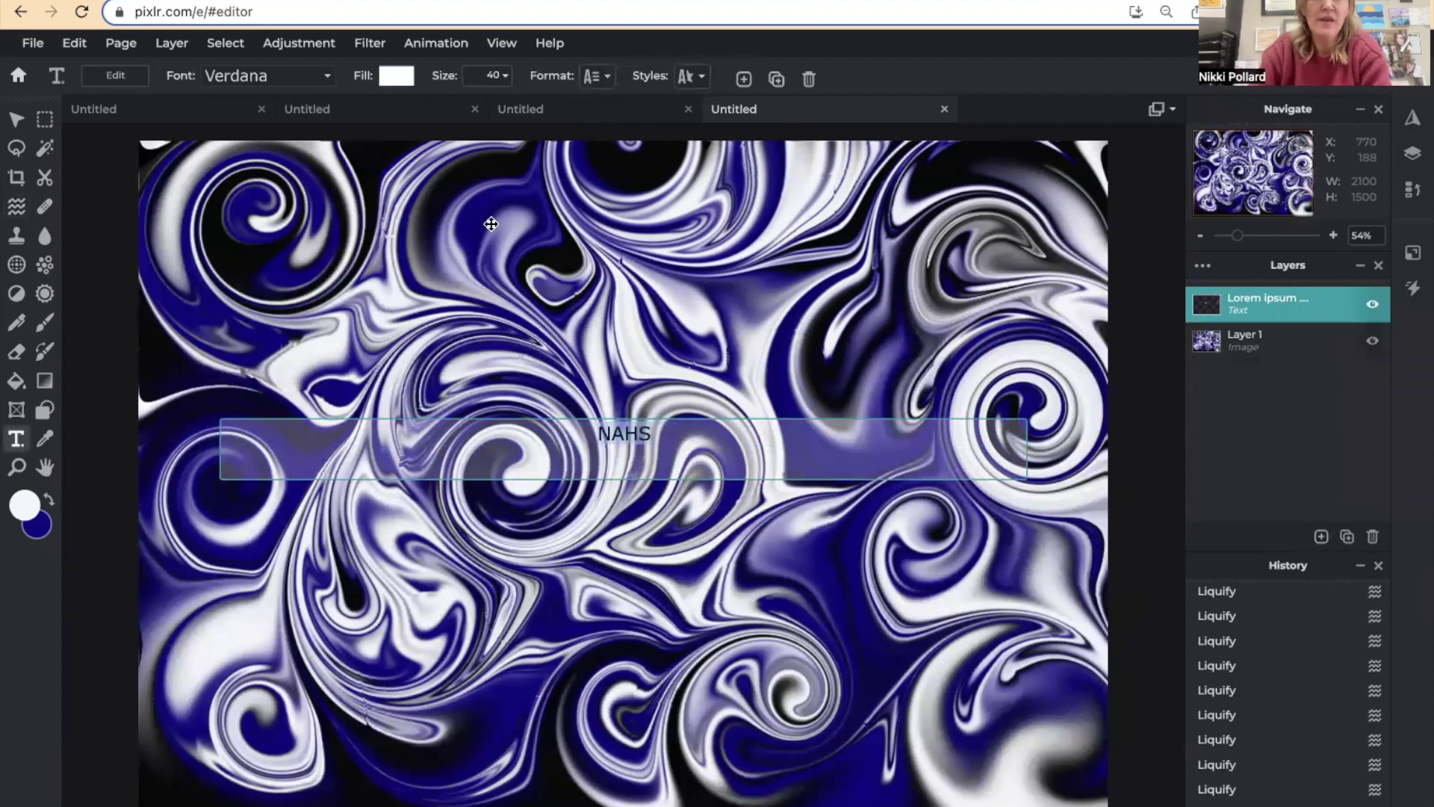
pyautogui.click(511, 83)
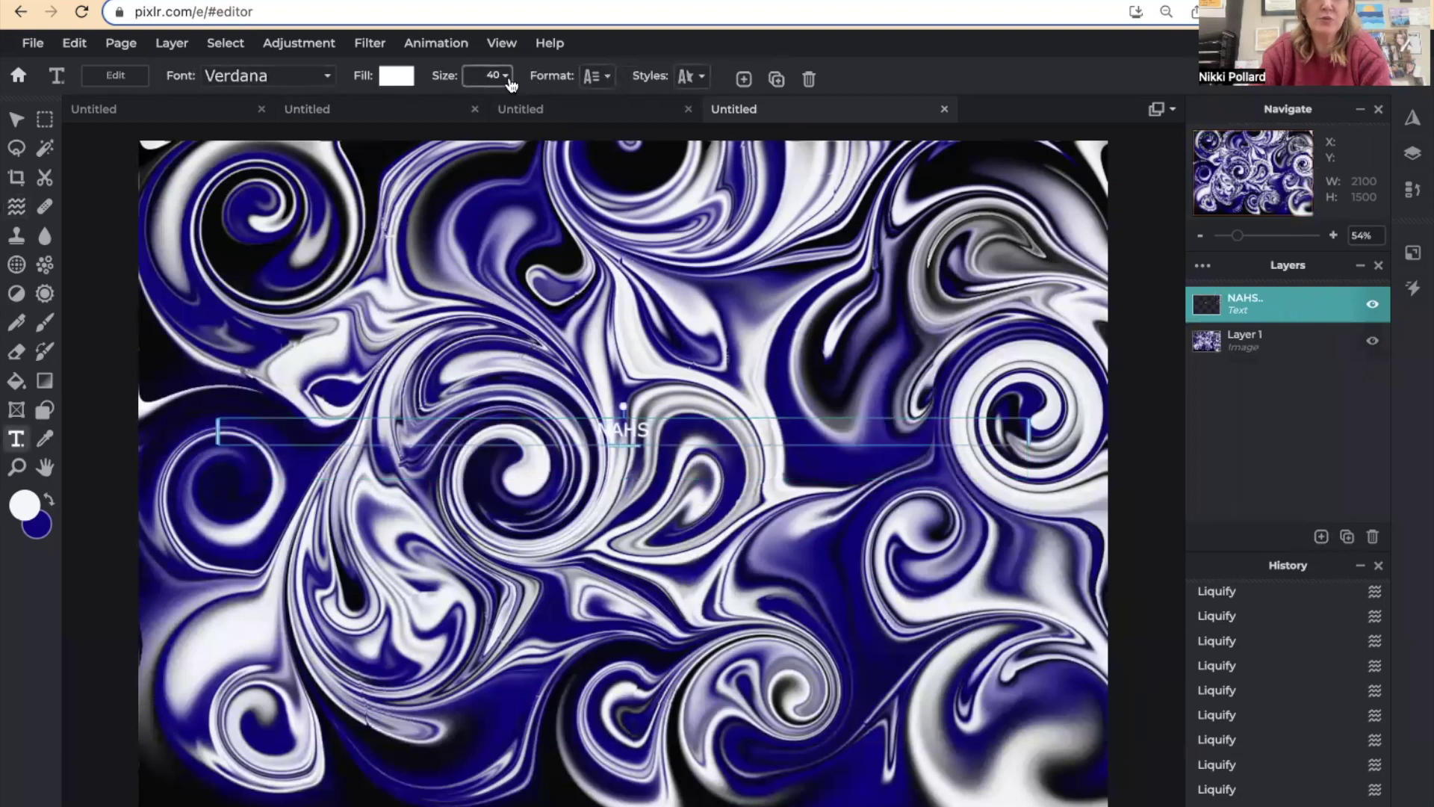
pyautogui.click(508, 79)
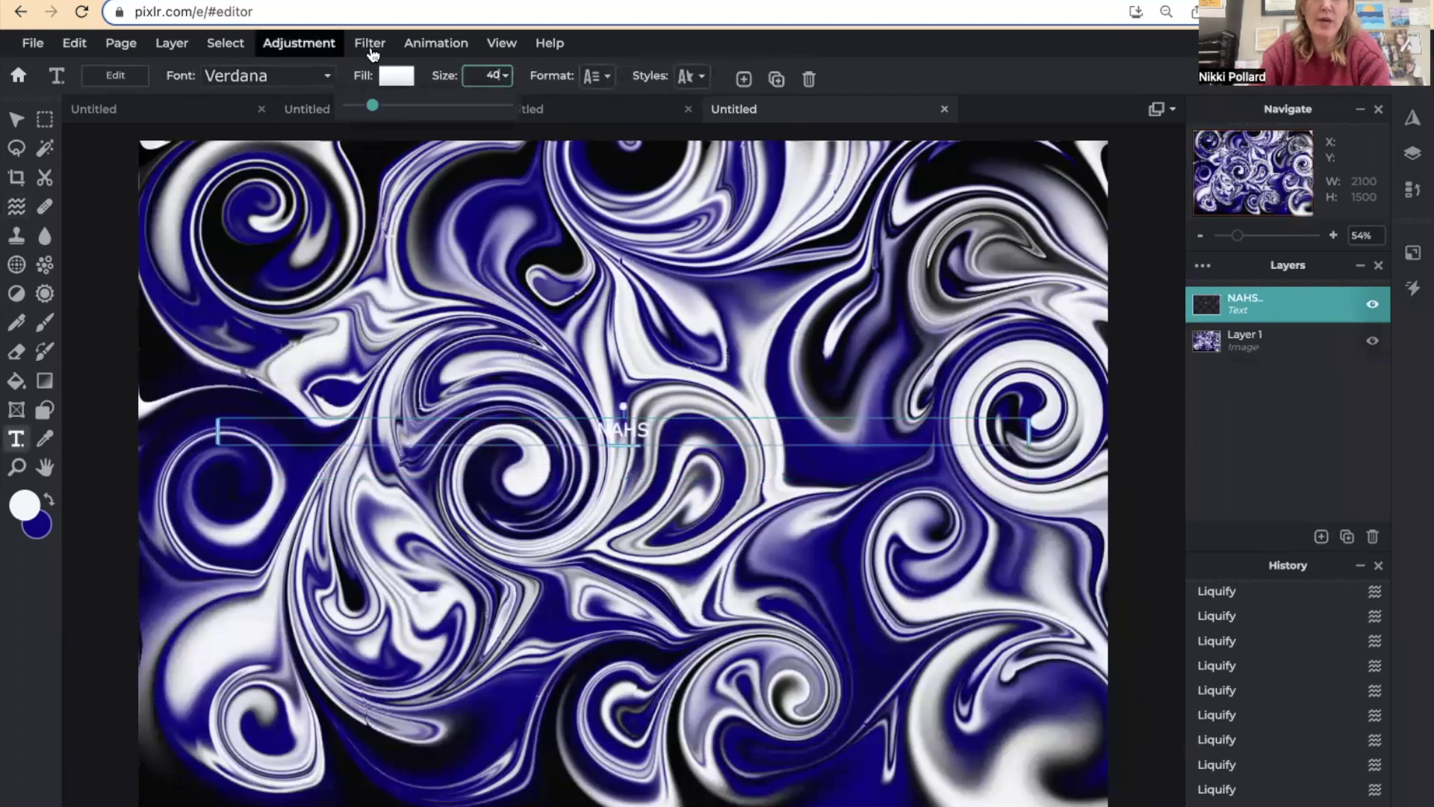
pyautogui.moveTo(434, 110); pyautogui.dragTo(458, 111)
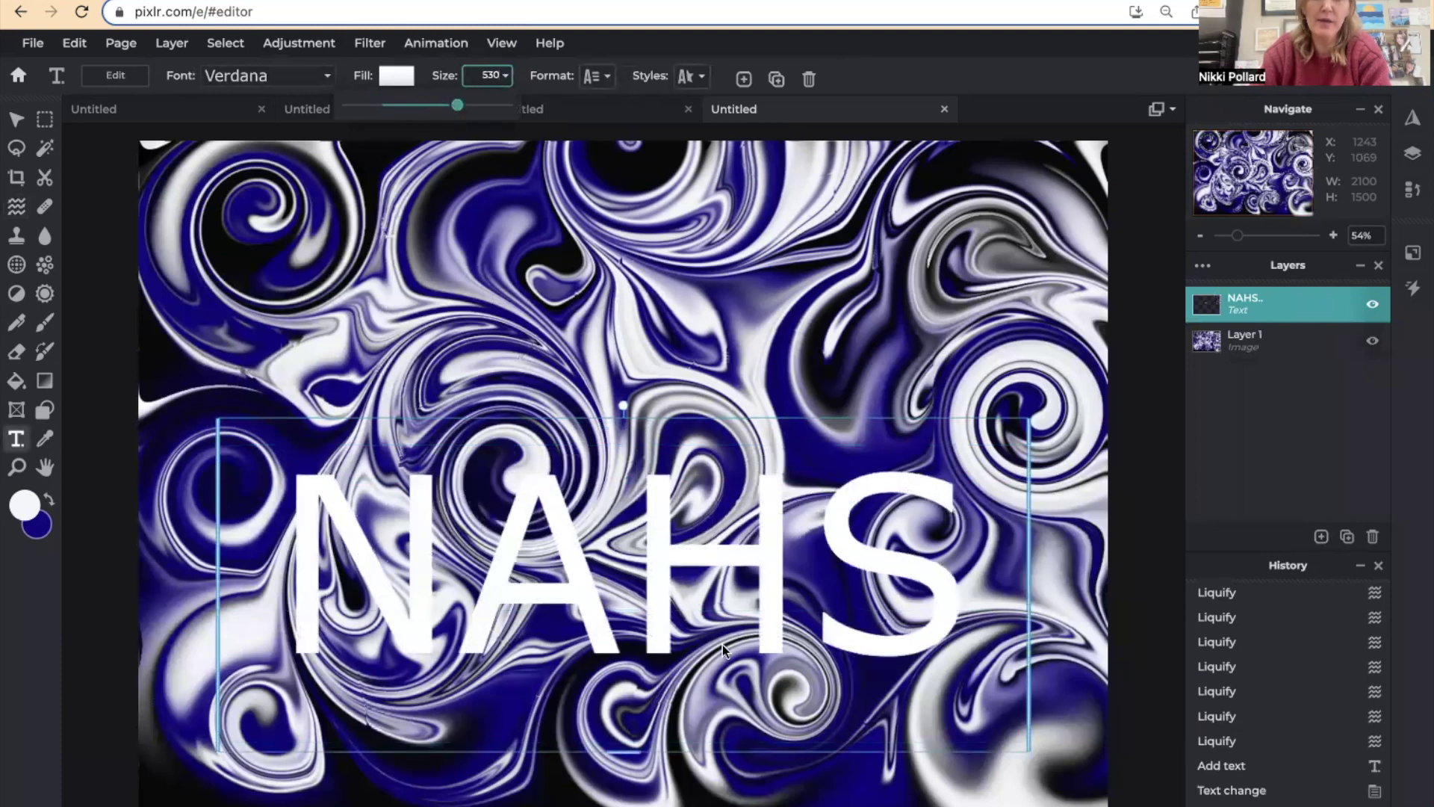
# Move the NAHS text up so it is centered horizontally and vertically on the canvas.
pyautogui.click(621, 496)
pyautogui.moveTo(654, 559); pyautogui.dragTo(652, 463)
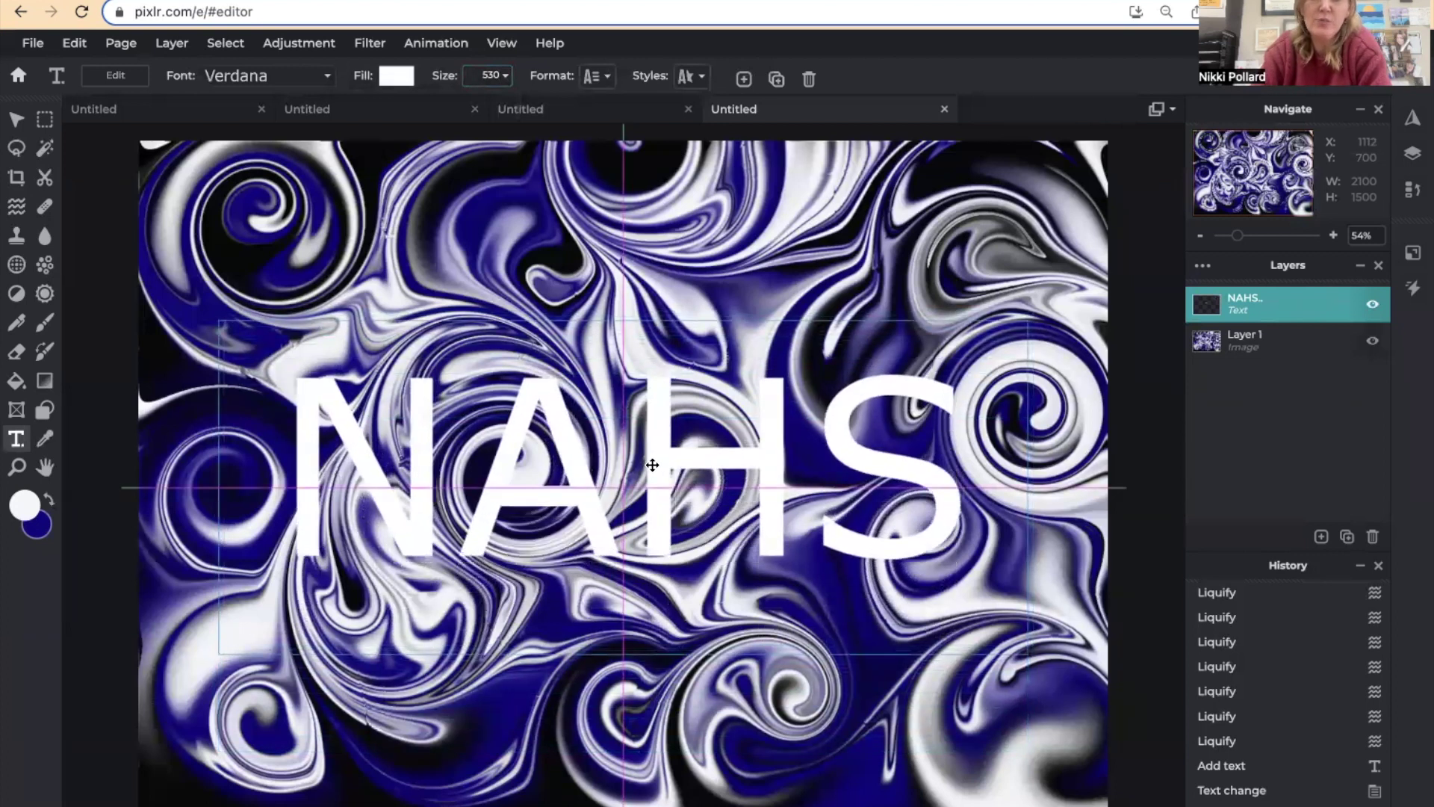
pyautogui.moveTo(652, 460); pyautogui.dragTo(652, 461)
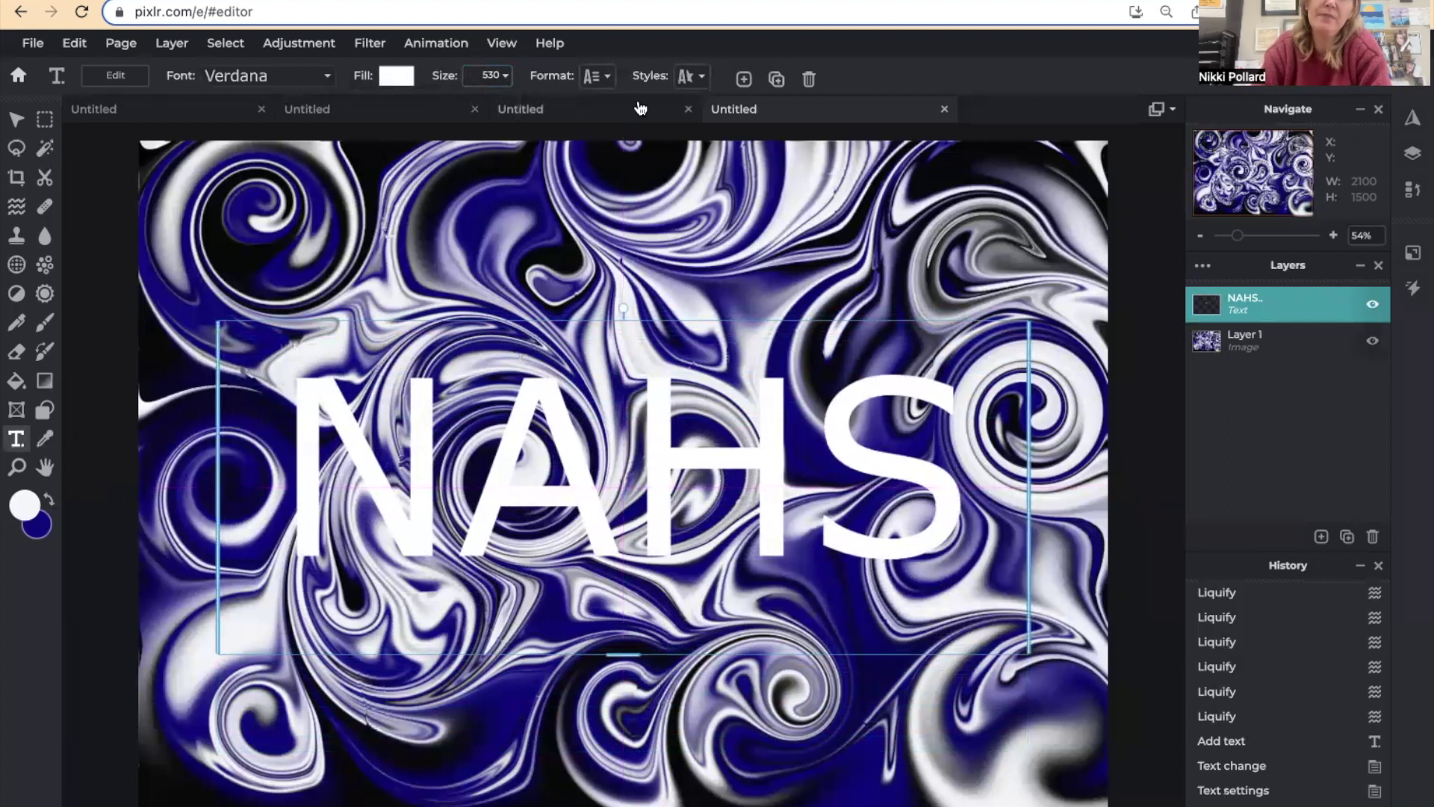
# Change the fill color of the NAHS text to yellow #F3E32F.
pyautogui.doubleClick(641, 480)
pyautogui.click(389, 78)
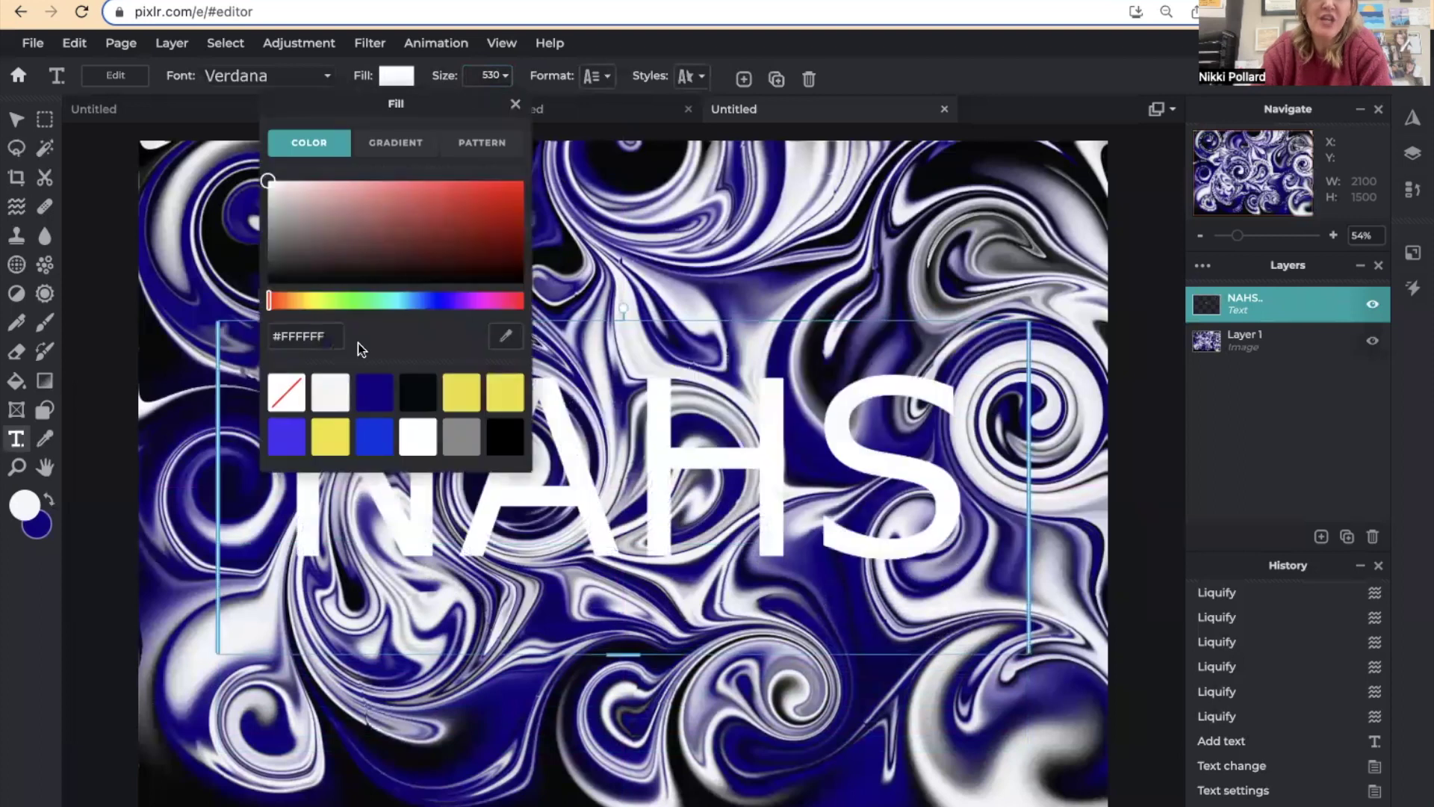
pyautogui.click(326, 461)
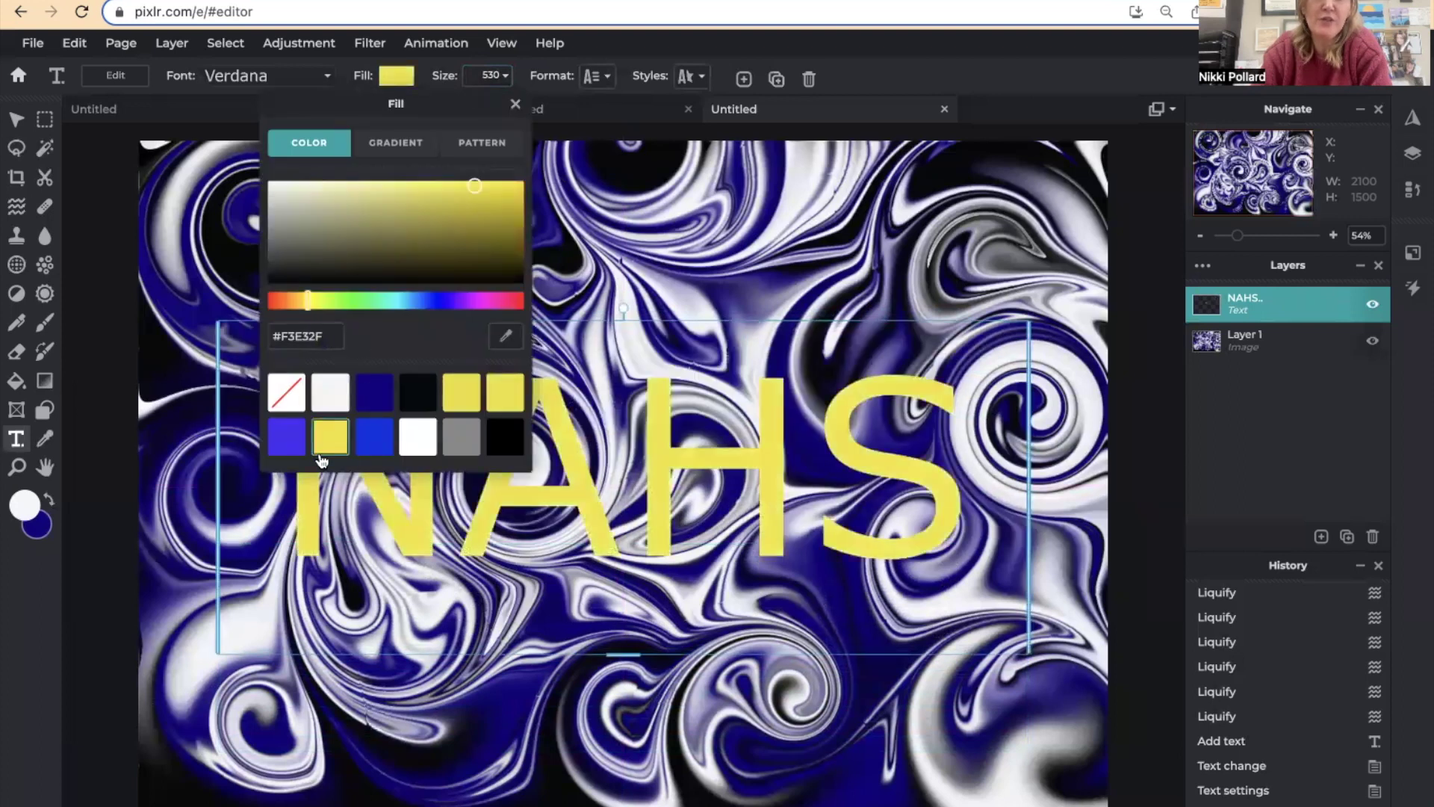
pyautogui.click(807, 558)
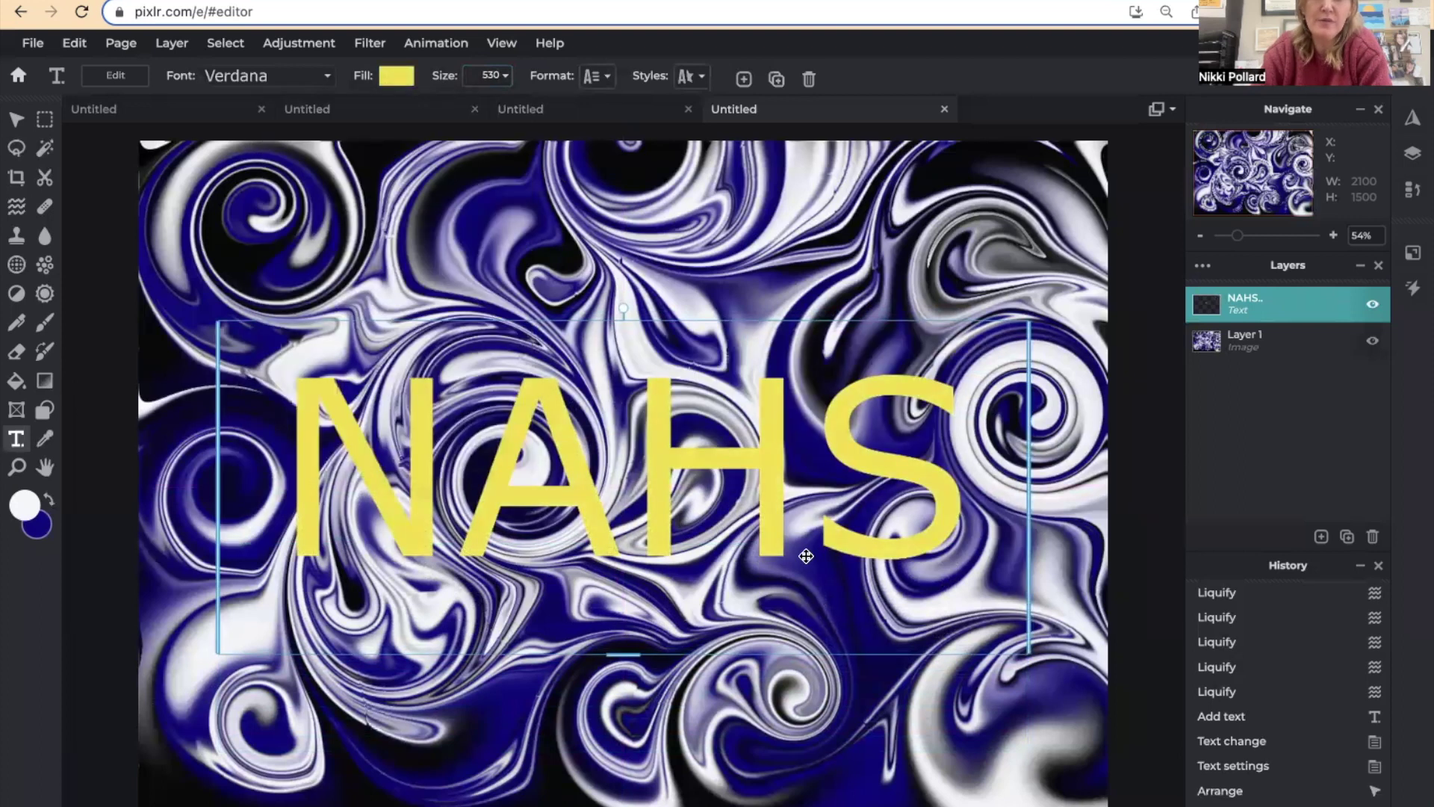
# Apply a circular Middle warp to the NAHS text with a center size of 87.
pyautogui.click(702, 83)
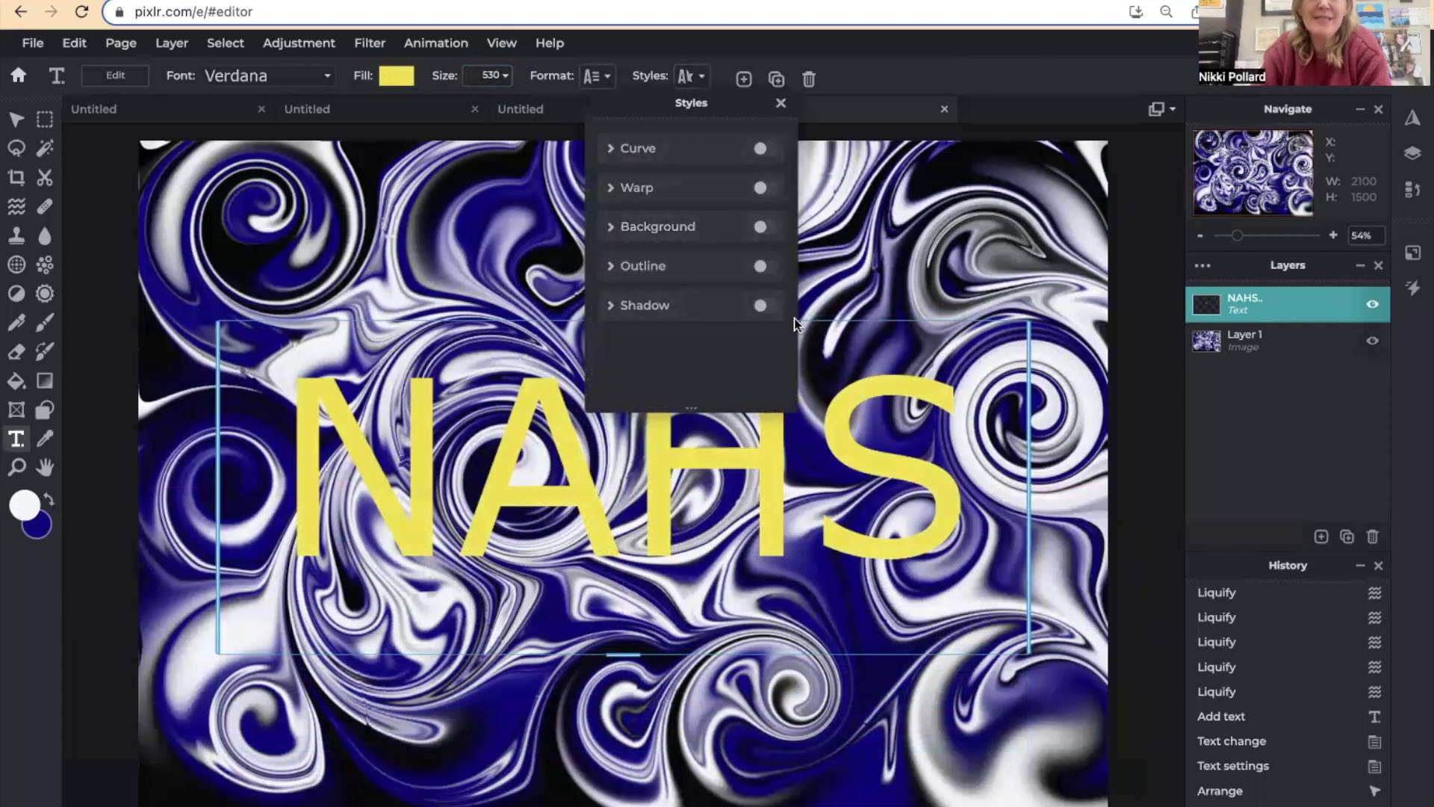
pyautogui.click(764, 188)
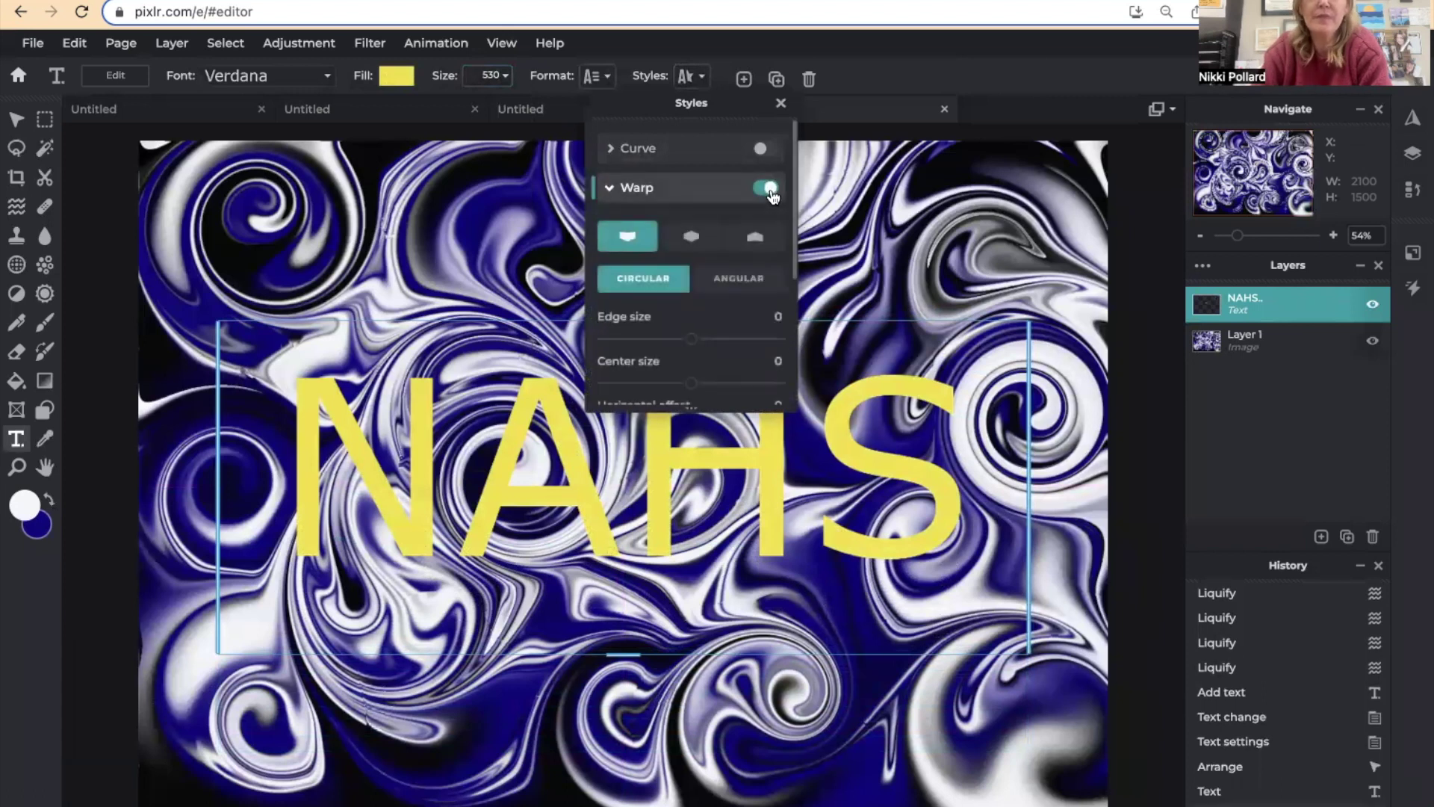
pyautogui.click(697, 246)
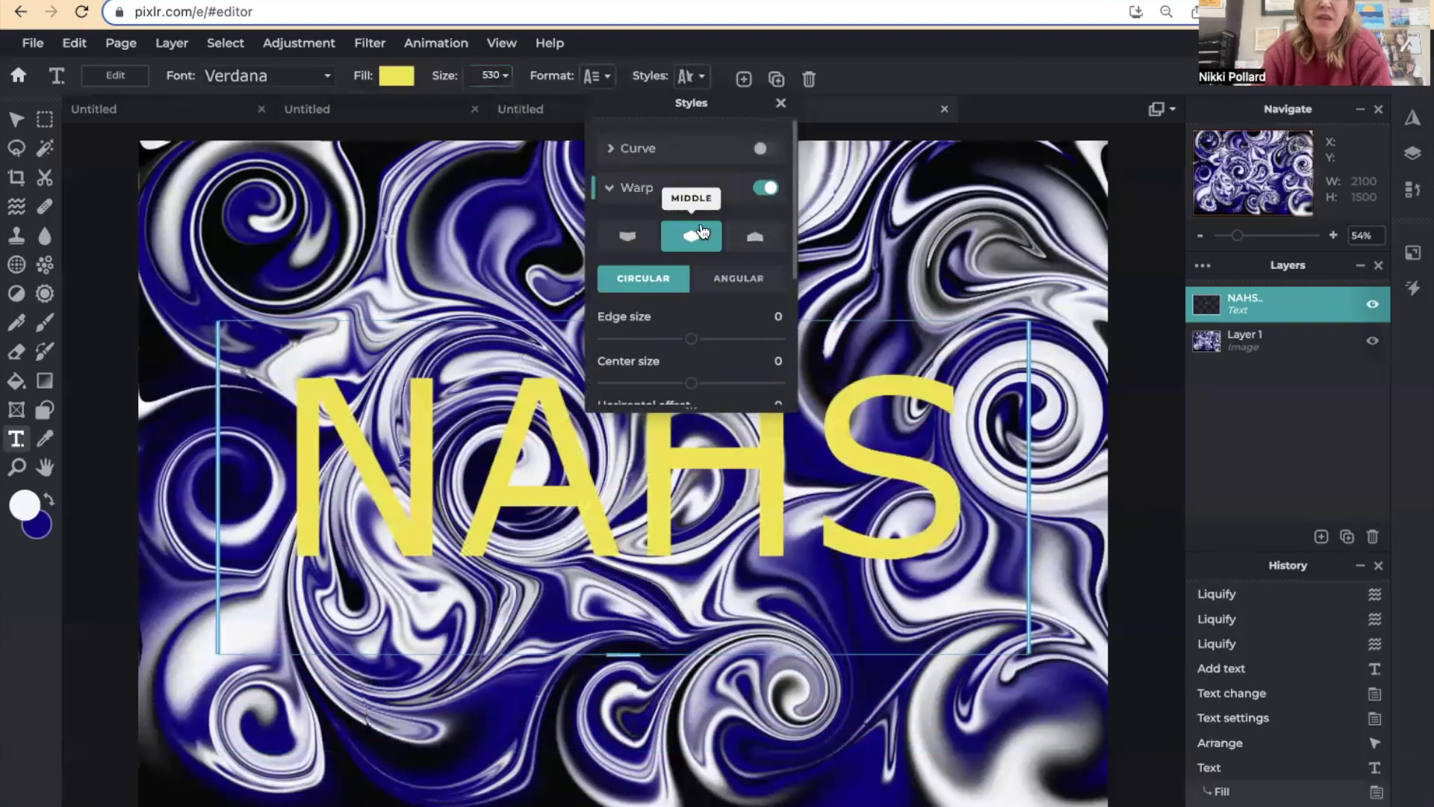
pyautogui.moveTo(798, 248); pyautogui.dragTo(800, 320)
pyautogui.click(807, 347)
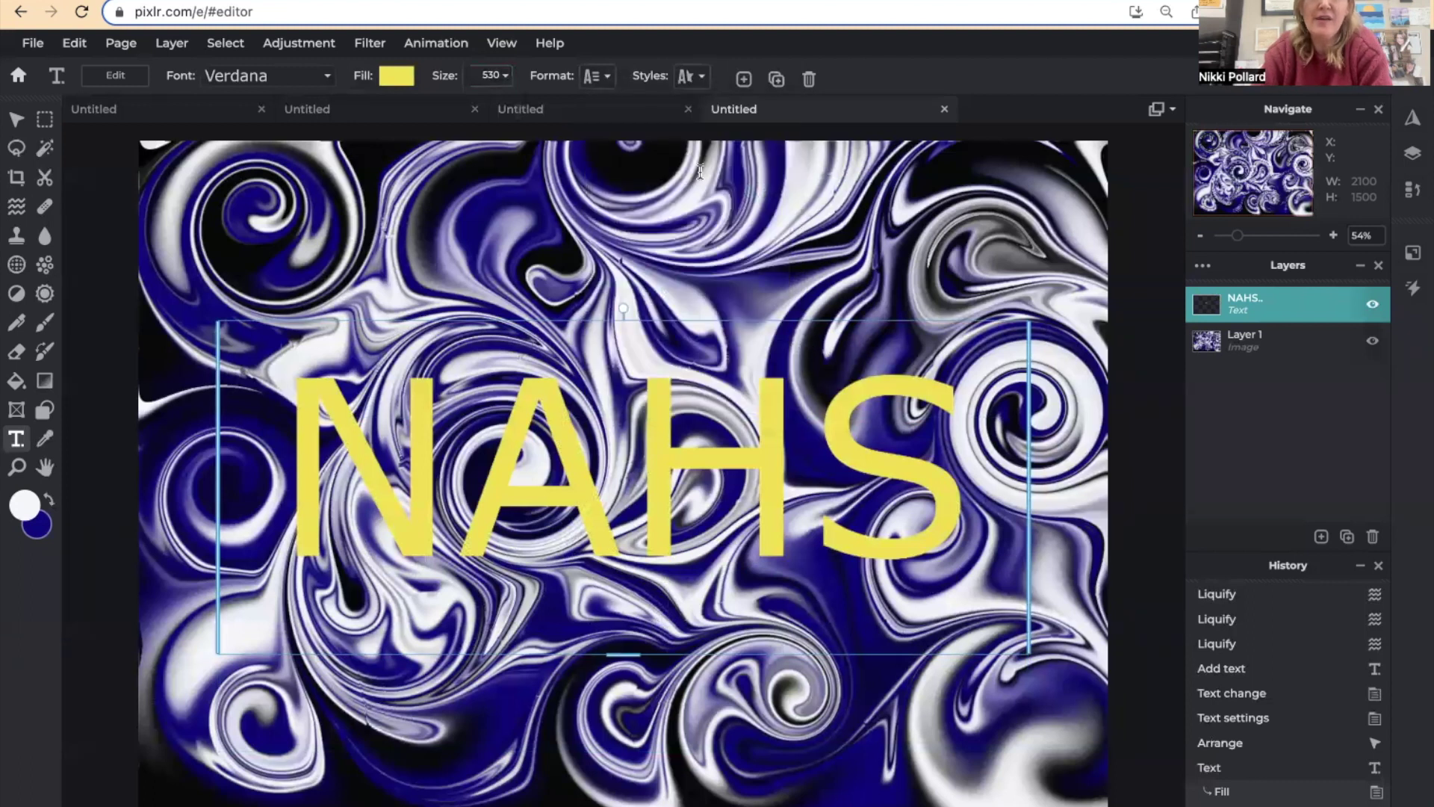
pyautogui.click(694, 77)
pyautogui.moveTo(798, 224); pyautogui.dragTo(799, 321)
pyautogui.click(799, 331)
pyautogui.click(688, 76)
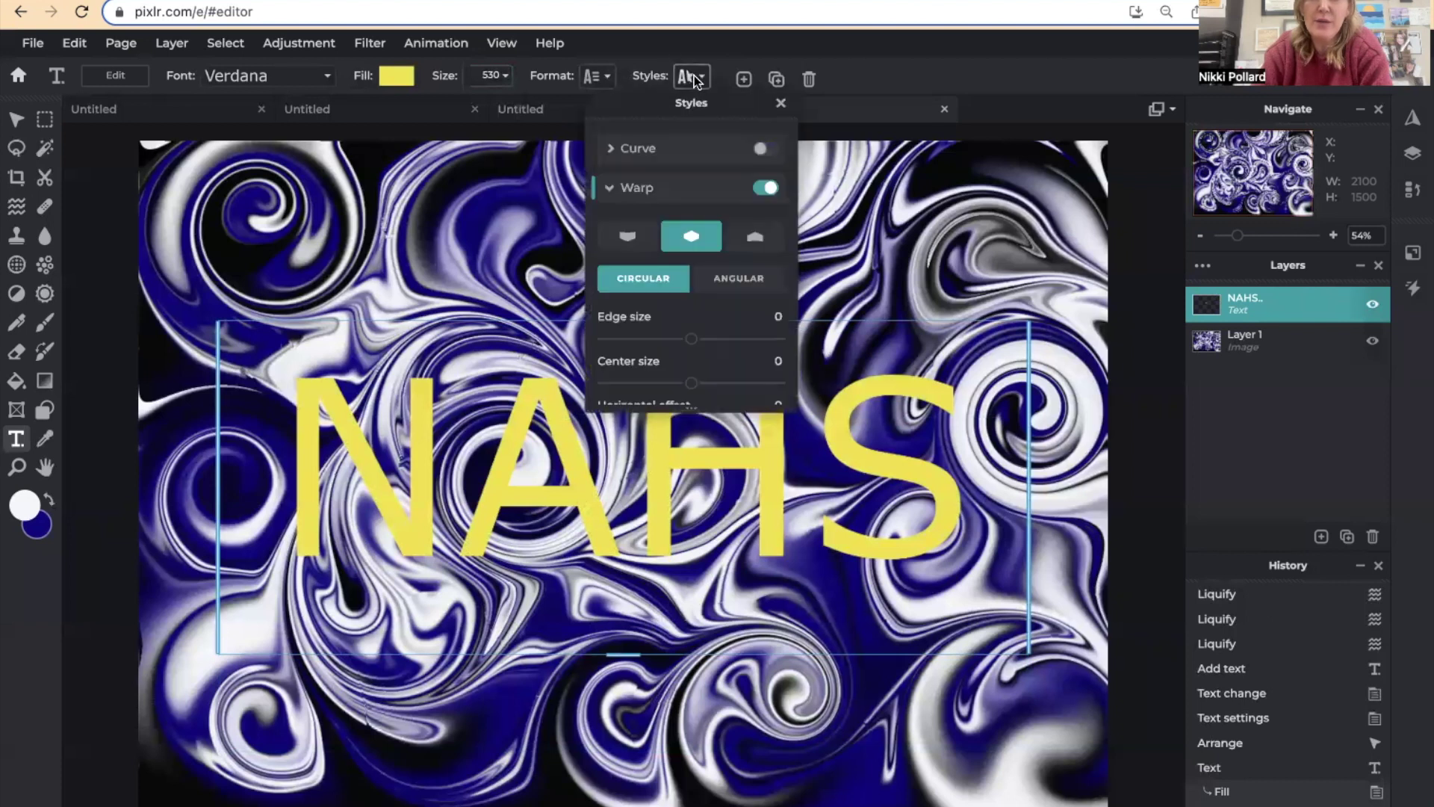
pyautogui.moveTo(798, 267); pyautogui.dragTo(769, 299)
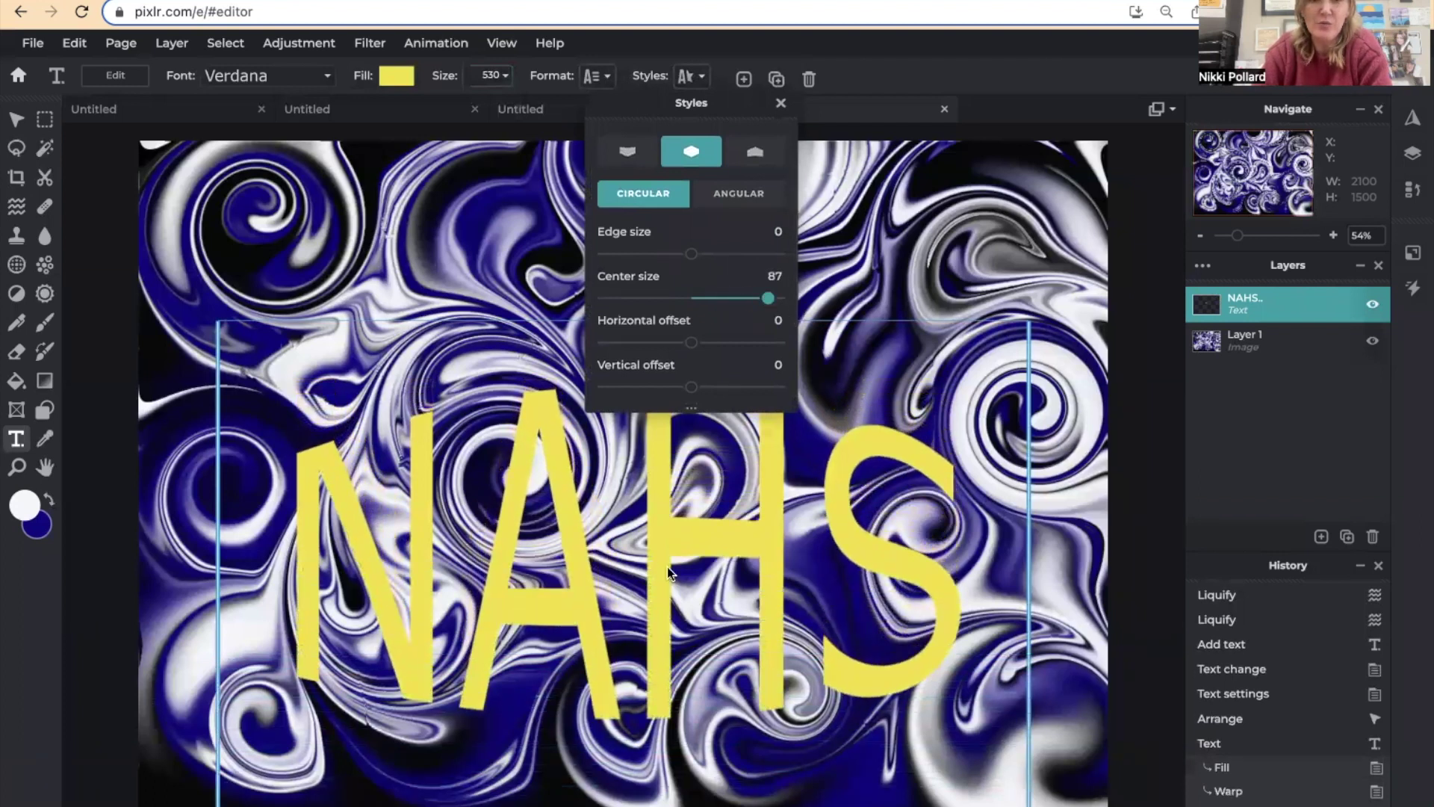
# Move the warped NAHS text up to re-center it on the canvas.
pyautogui.click(666, 566)
pyautogui.moveTo(665, 549); pyautogui.dragTo(656, 500)
pyautogui.moveTo(656, 459); pyautogui.dragTo(656, 442)
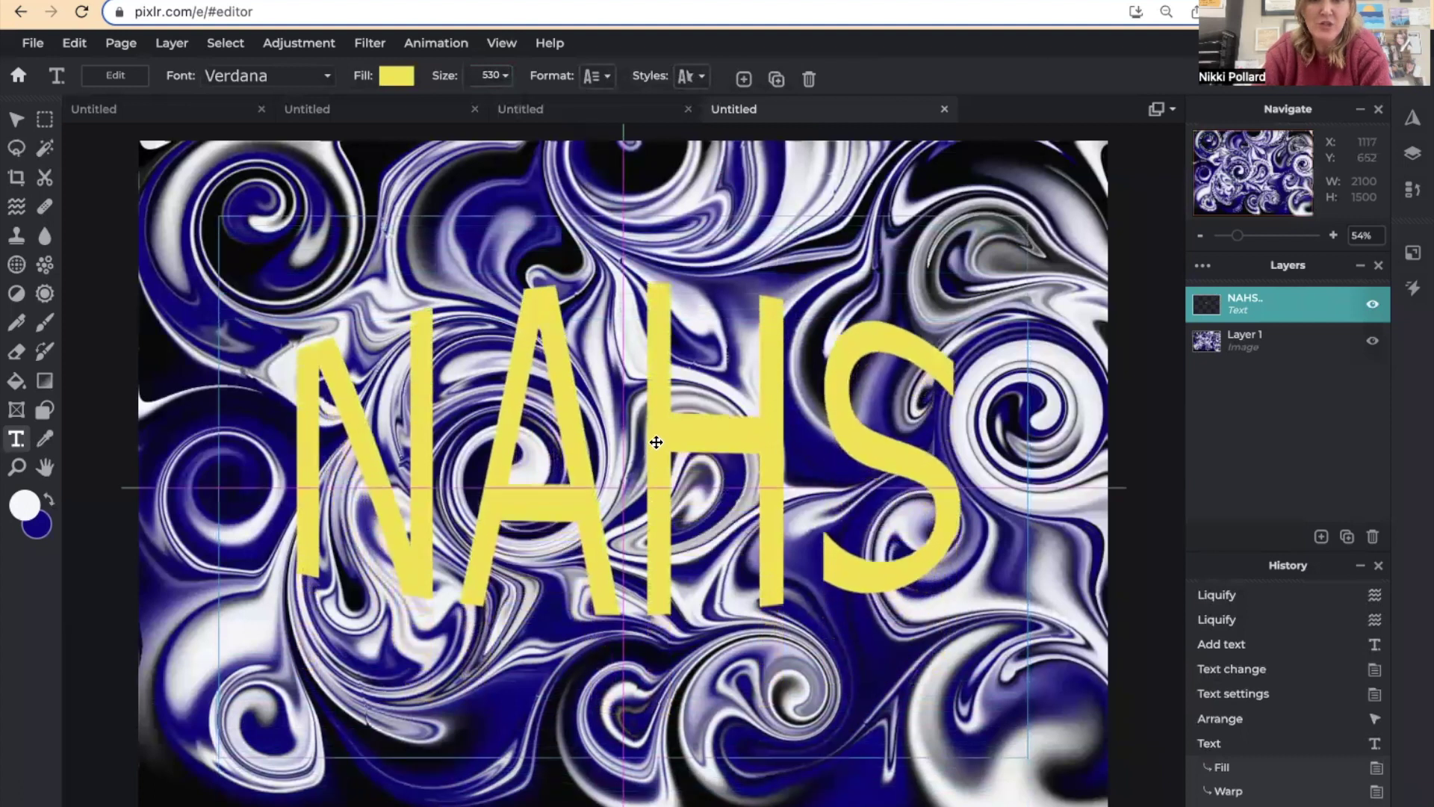
# Give the NAHS text an off-white #F8F5F5 outline and nudge the outlined text slightly right and up.
pyautogui.click(691, 76)
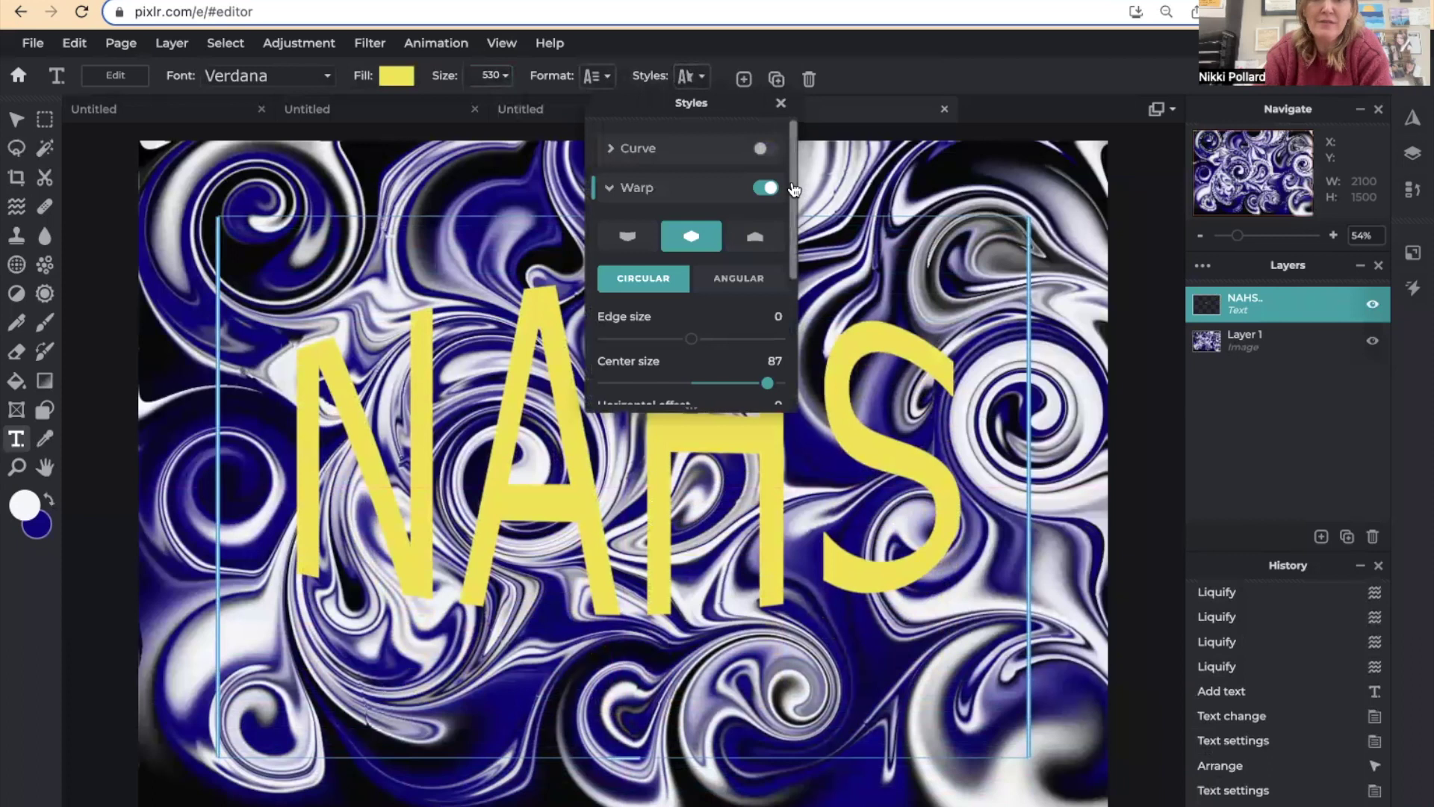
pyautogui.moveTo(798, 193); pyautogui.dragTo(797, 355)
pyautogui.click(765, 337)
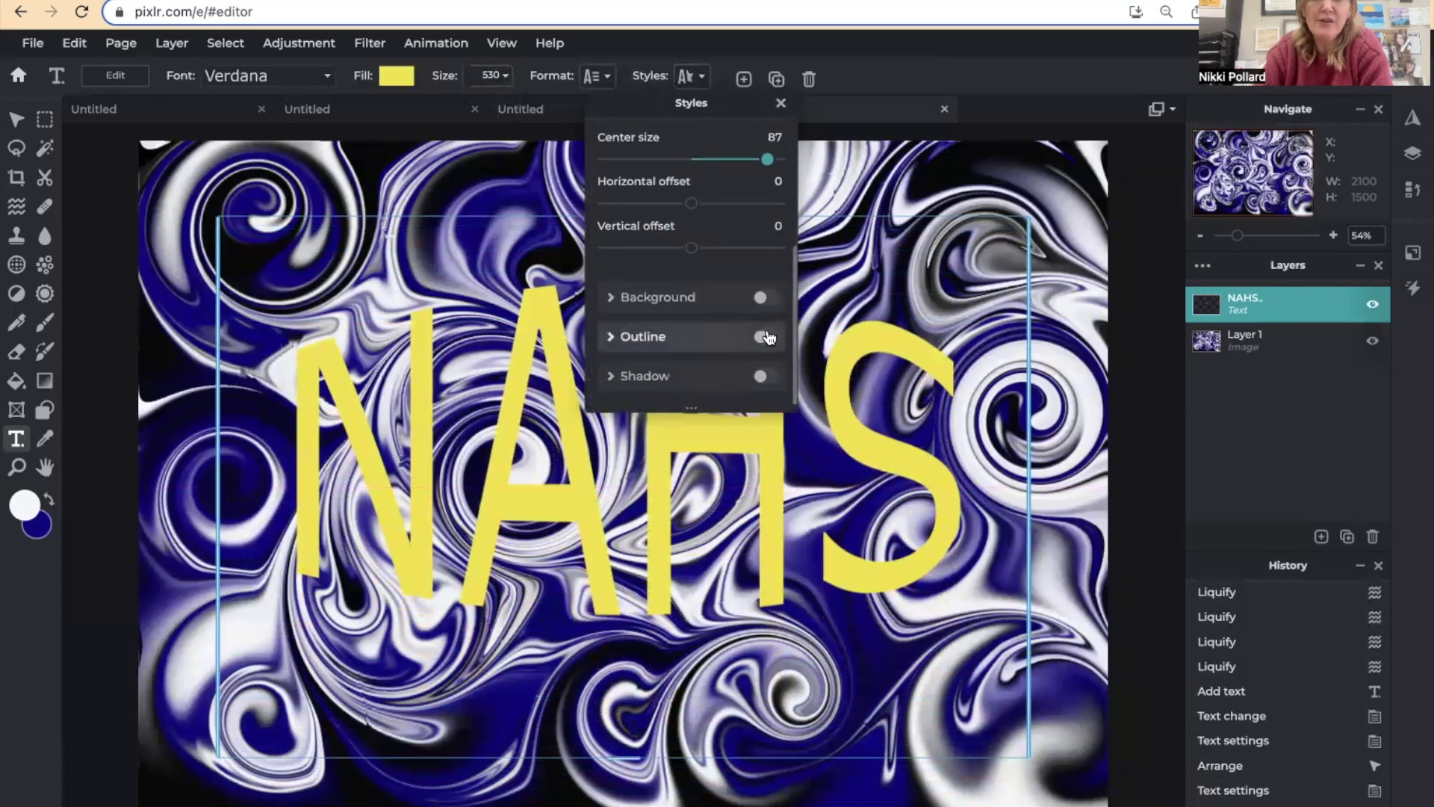
pyautogui.click(769, 380)
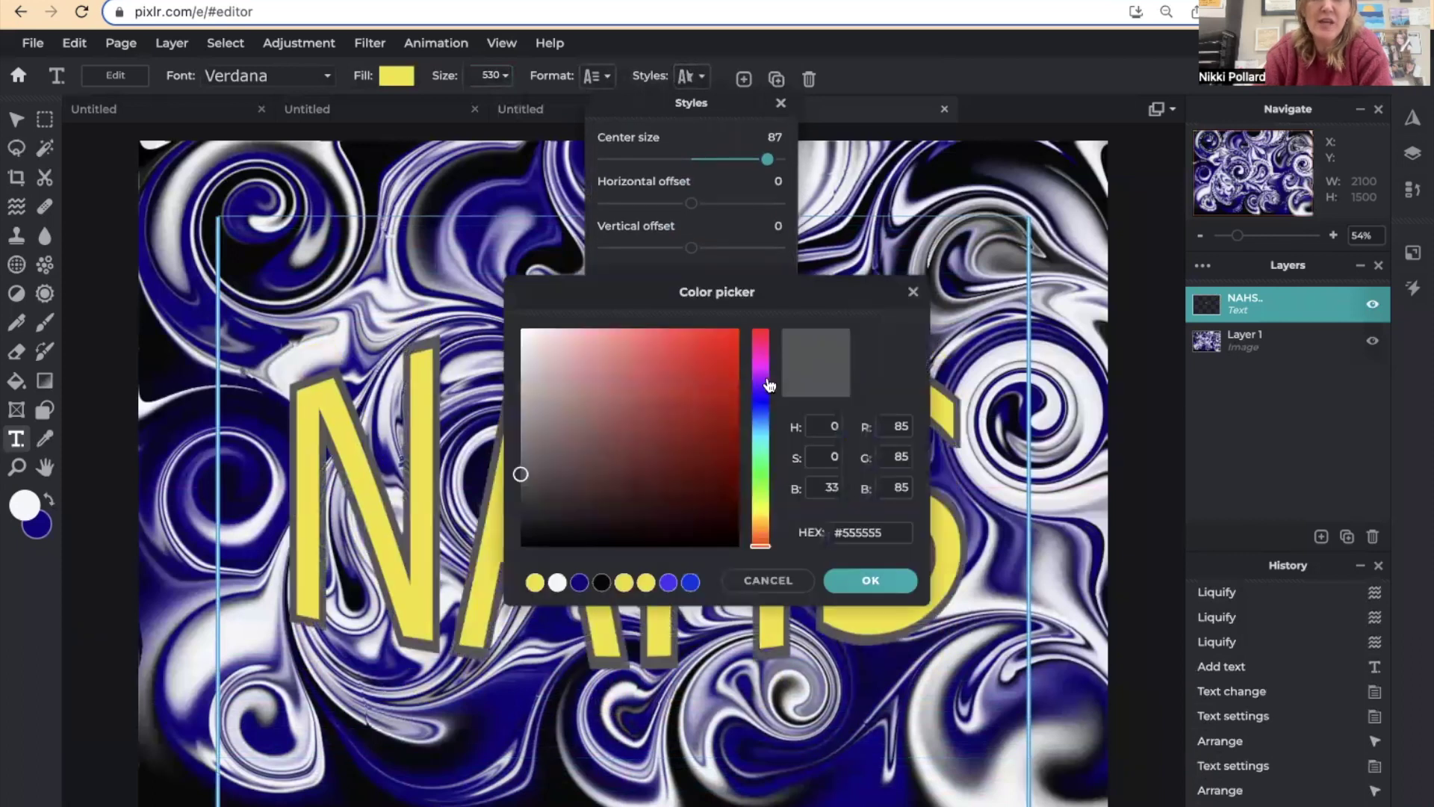
pyautogui.click(530, 340)
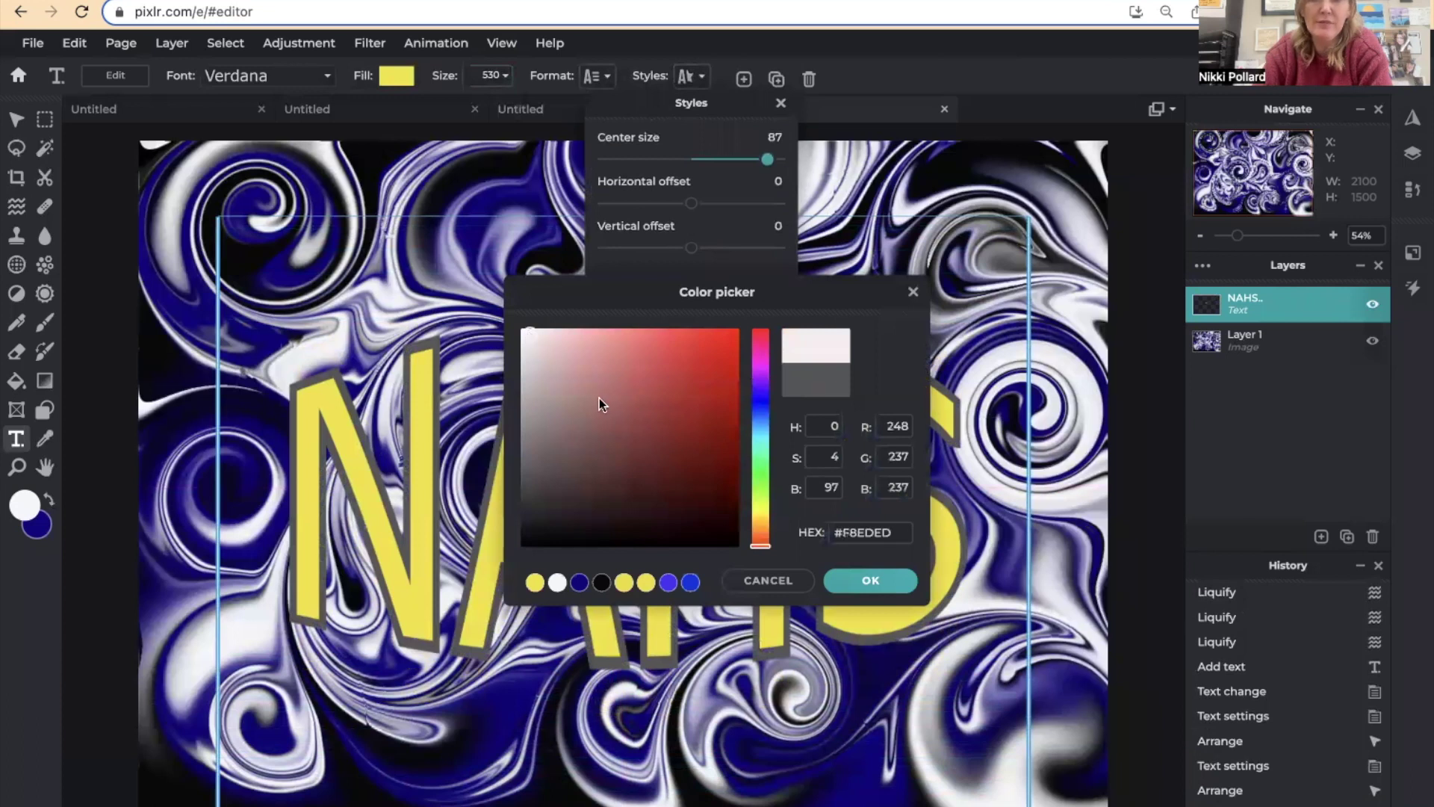
pyautogui.click(516, 335)
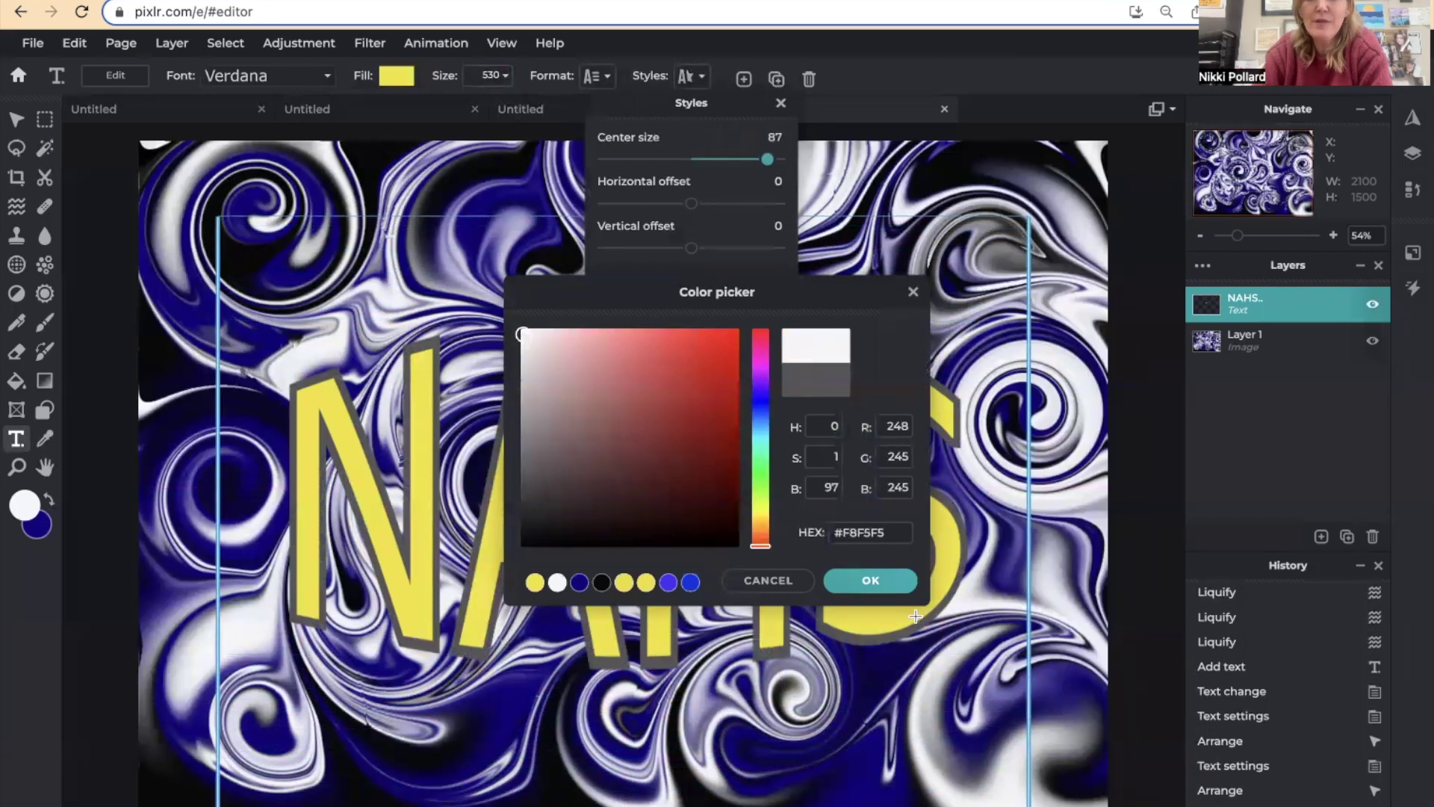
pyautogui.click(857, 582)
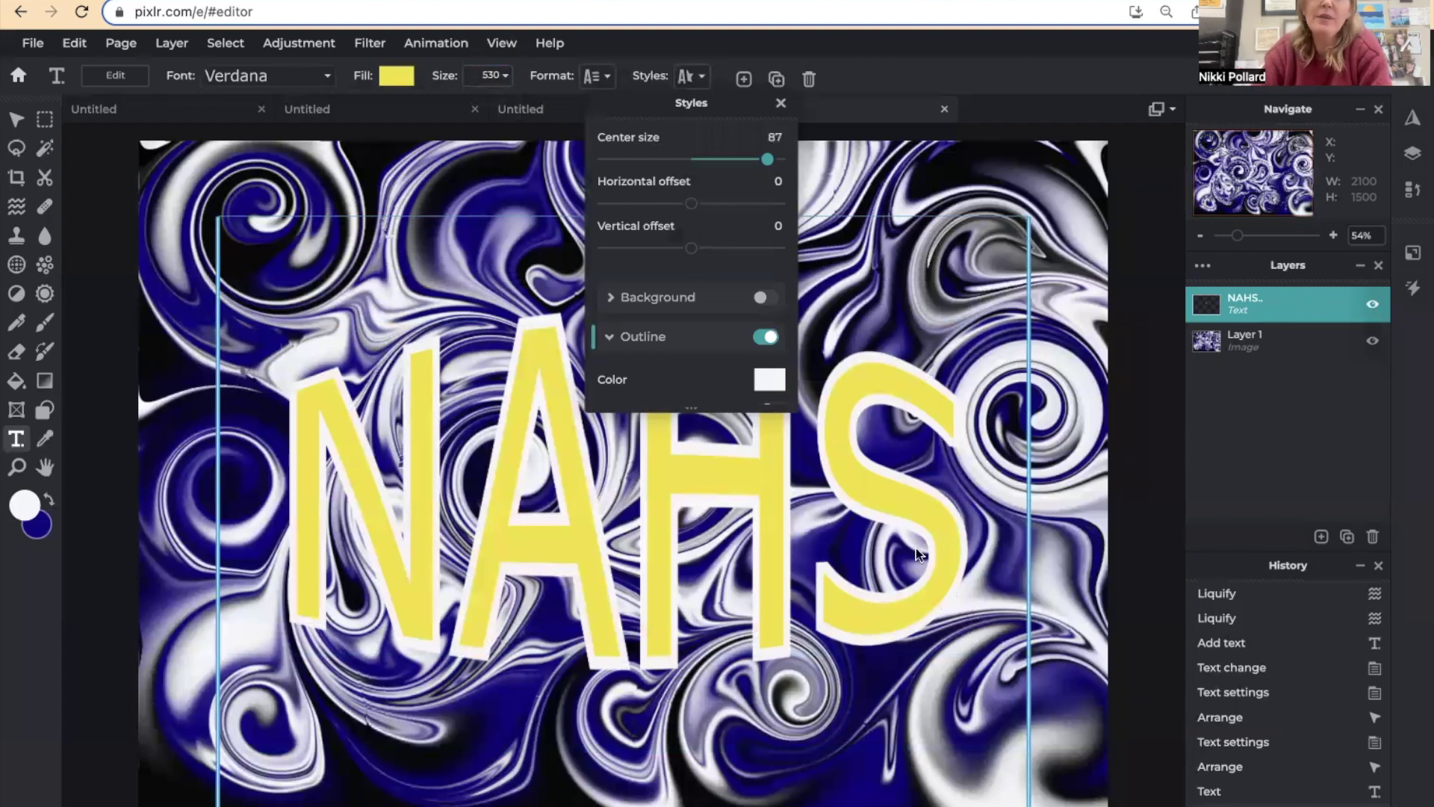
pyautogui.click(1061, 560)
pyautogui.moveTo(528, 446); pyautogui.dragTo(547, 441)
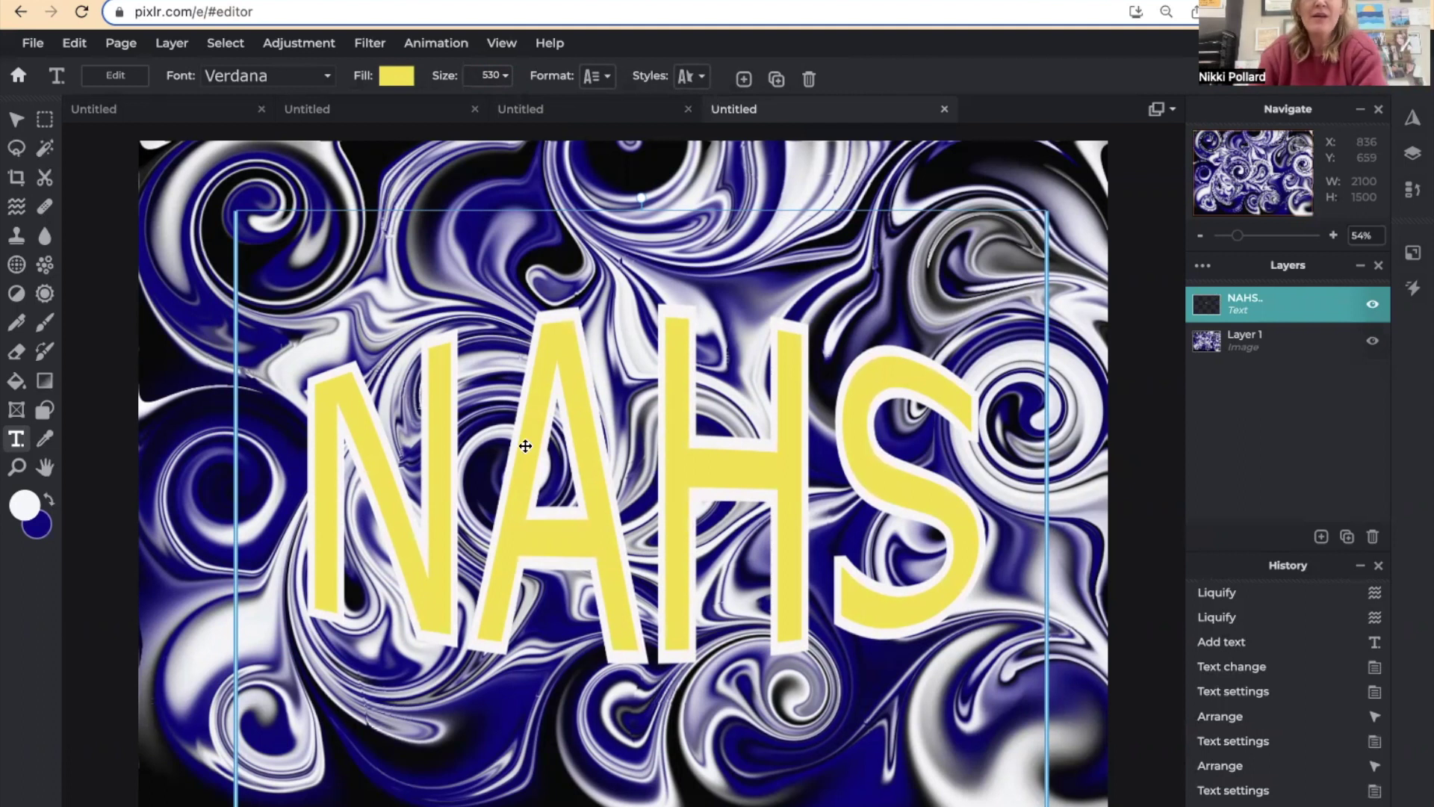
# Change the font of the NAHS text to BIKER NEW and flatten all layers into a single background image.
pyautogui.click(292, 77)
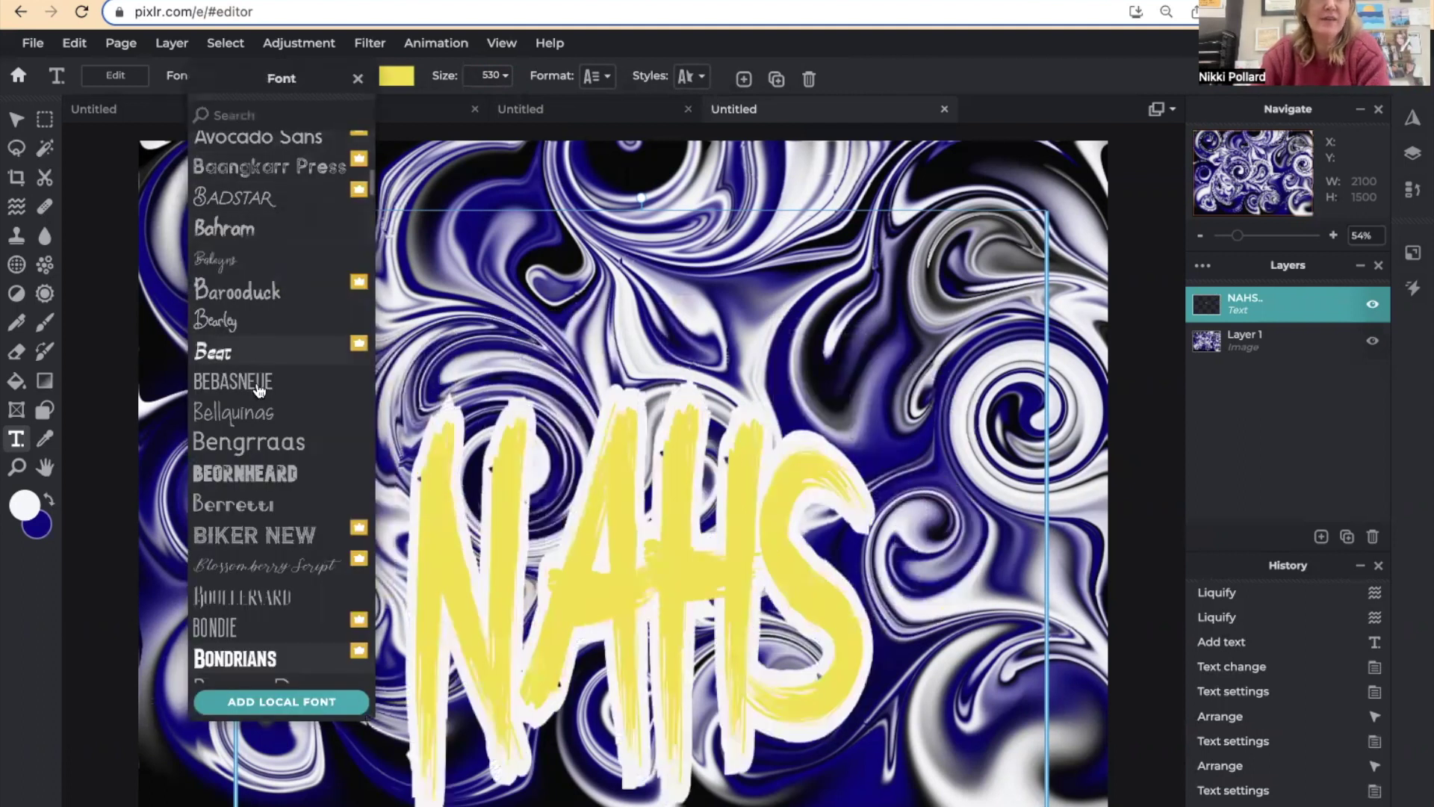
pyautogui.click(292, 532)
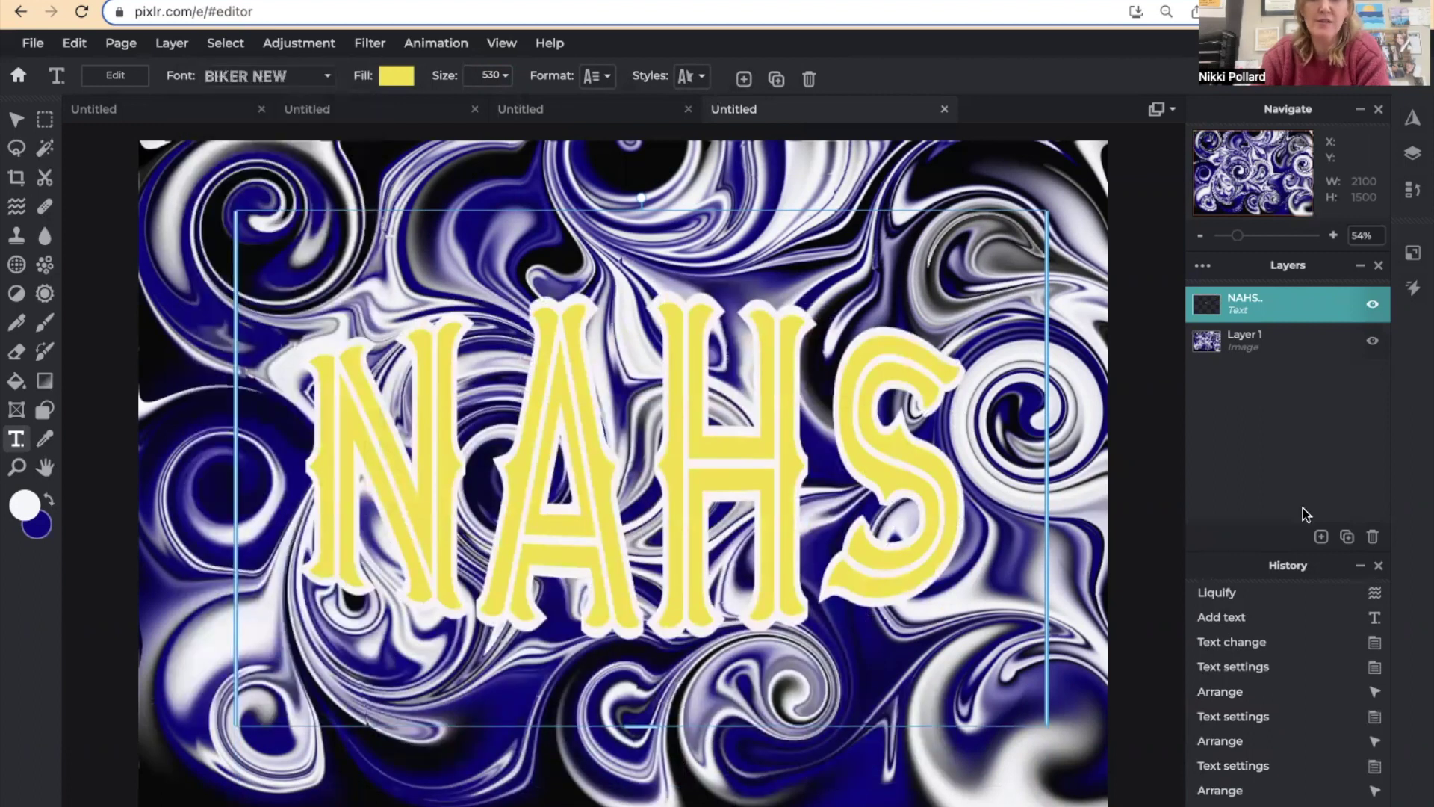
pyautogui.click(1202, 266)
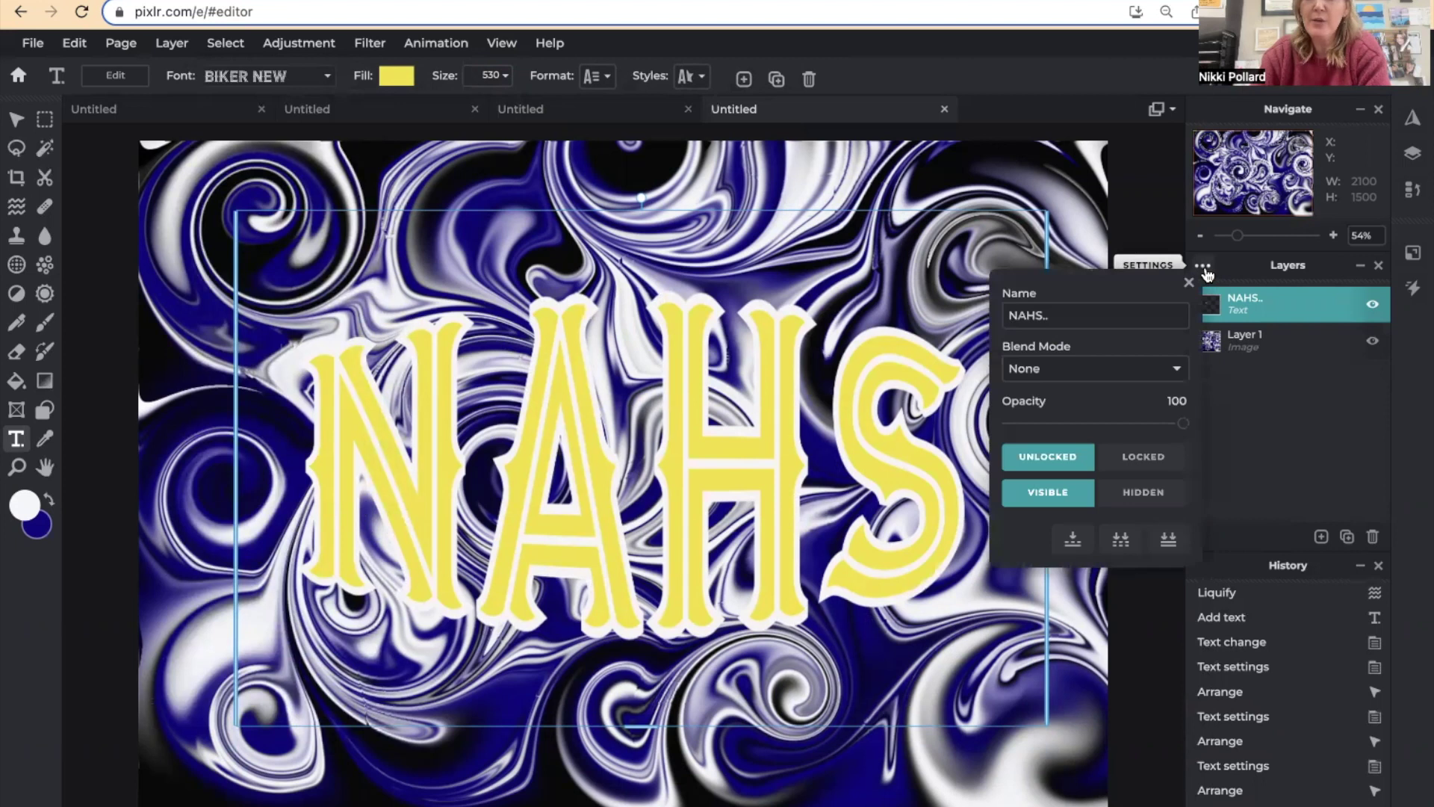
pyautogui.click(1169, 550)
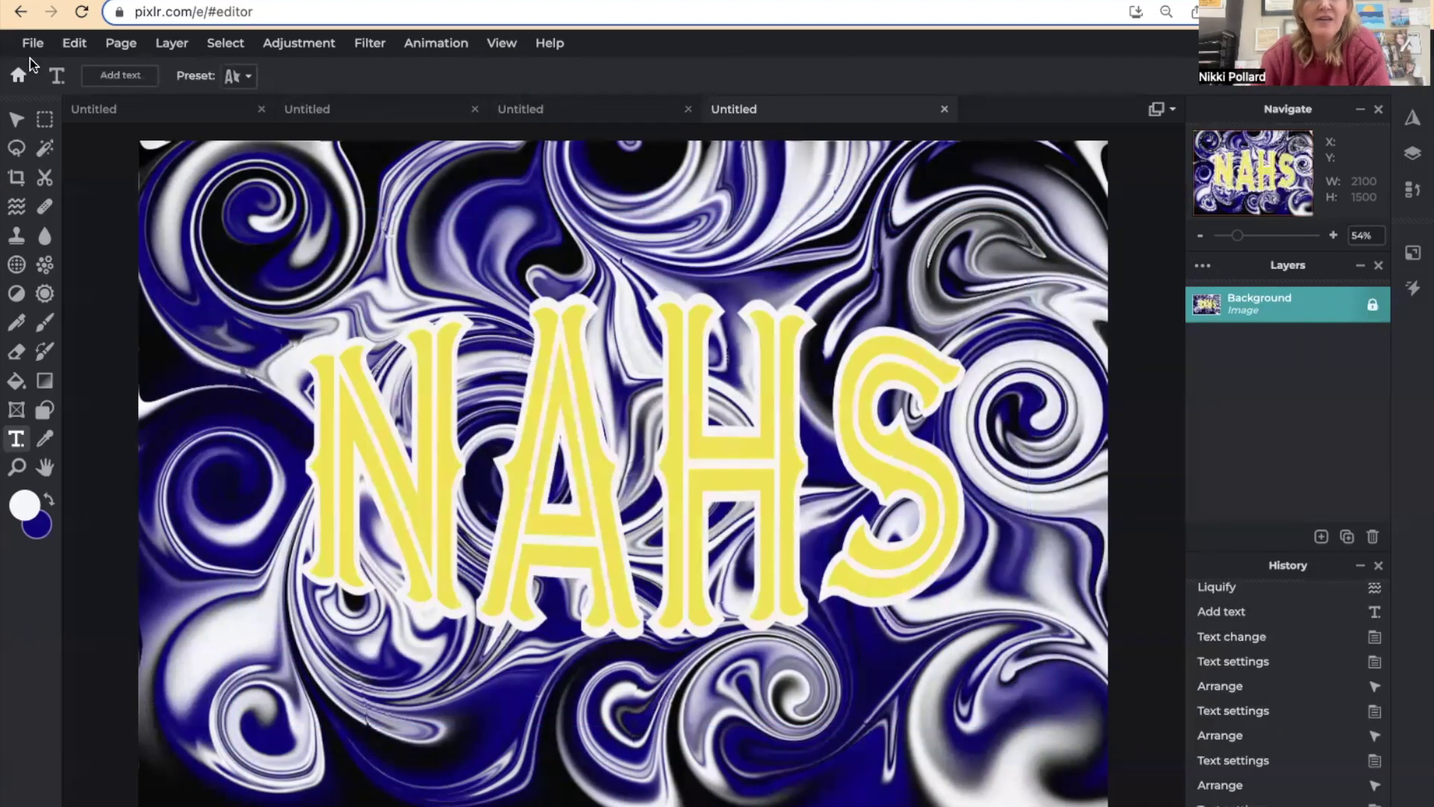
# Switch to the LAUSD course site, check the Liquify Tool- Your Name assignment and return to the Feb. 21st-25th materials folder.
pyautogui.click(21, 11)
pyautogui.click(403, 129)
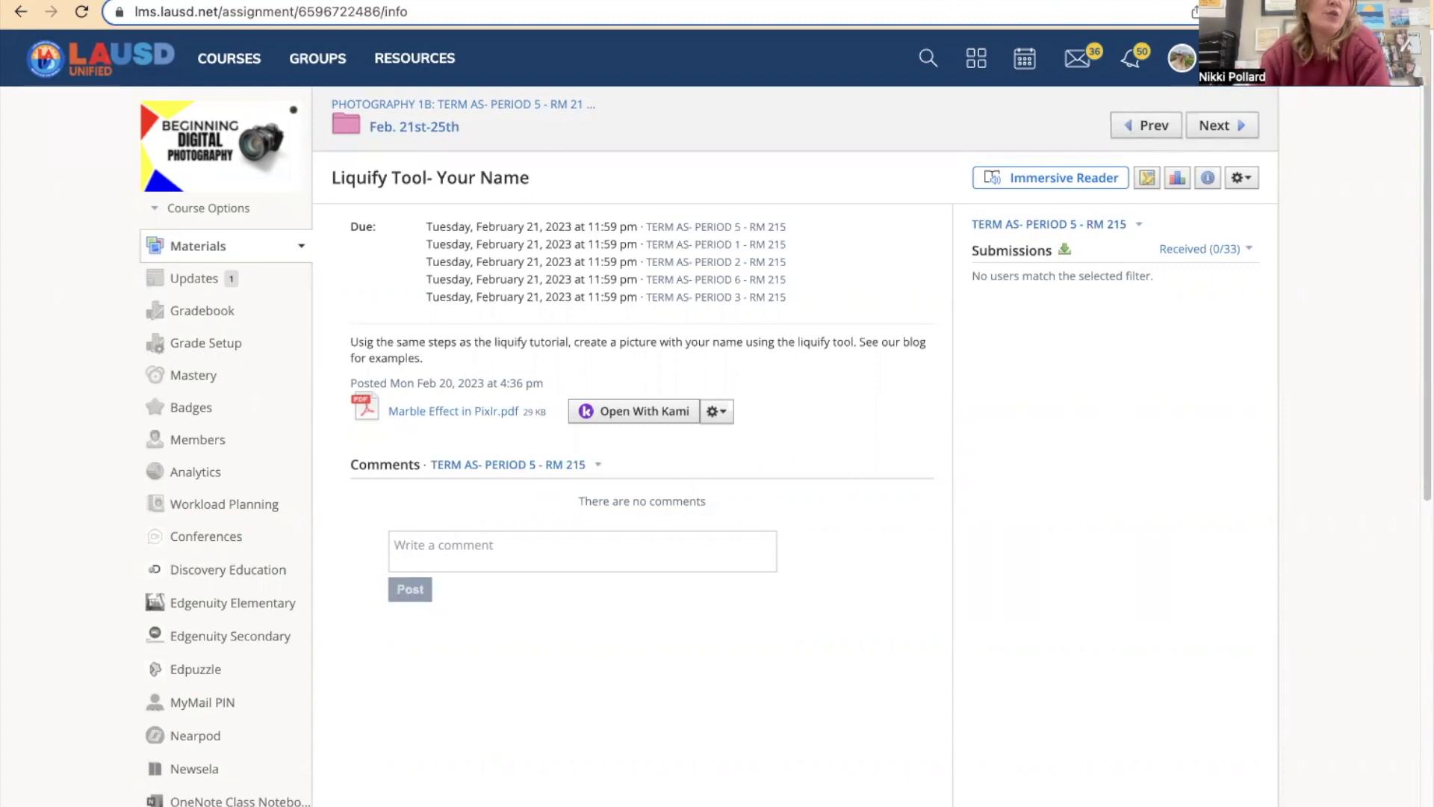
pyautogui.click(18, 13)
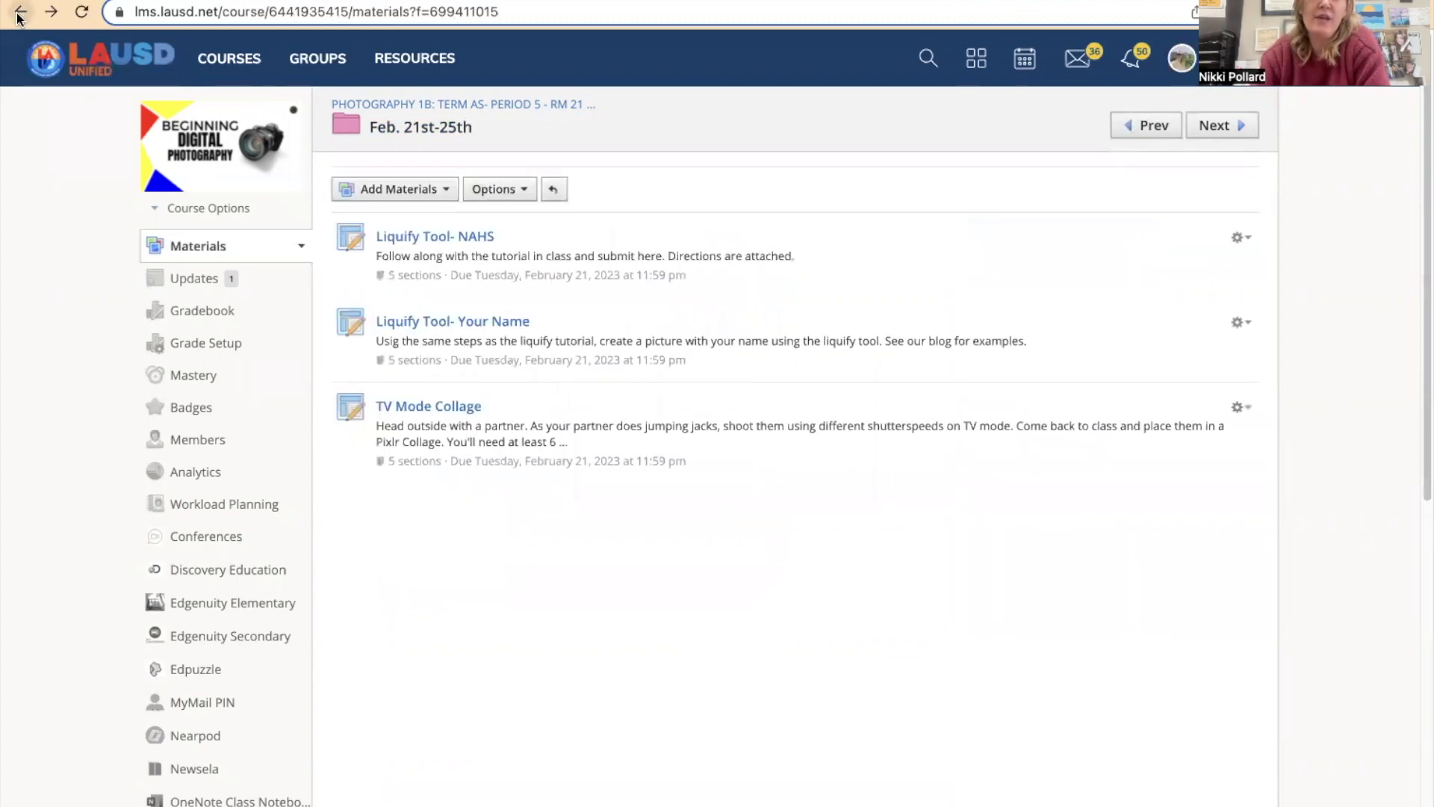